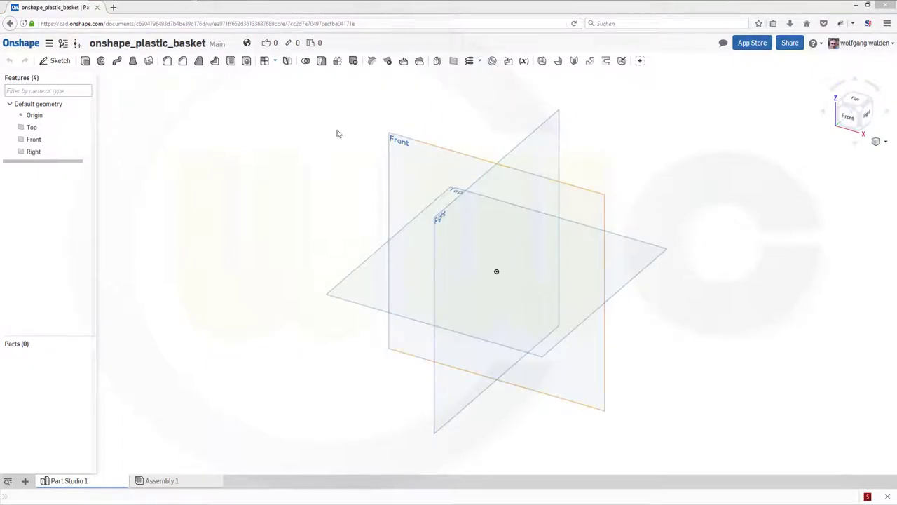
Start a new sketch on the Front plane and view it normal to the sketch plane.
left_click(47, 61)
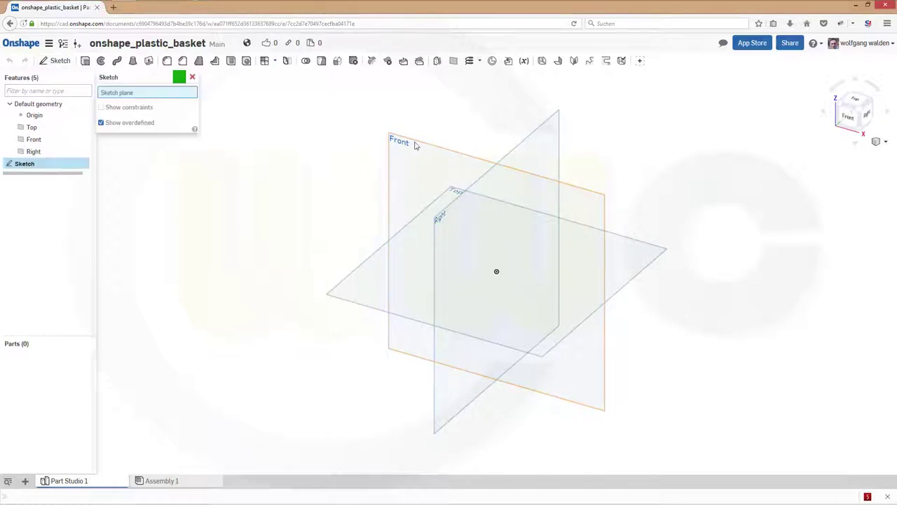
left_click(414, 145)
right_click(235, 136)
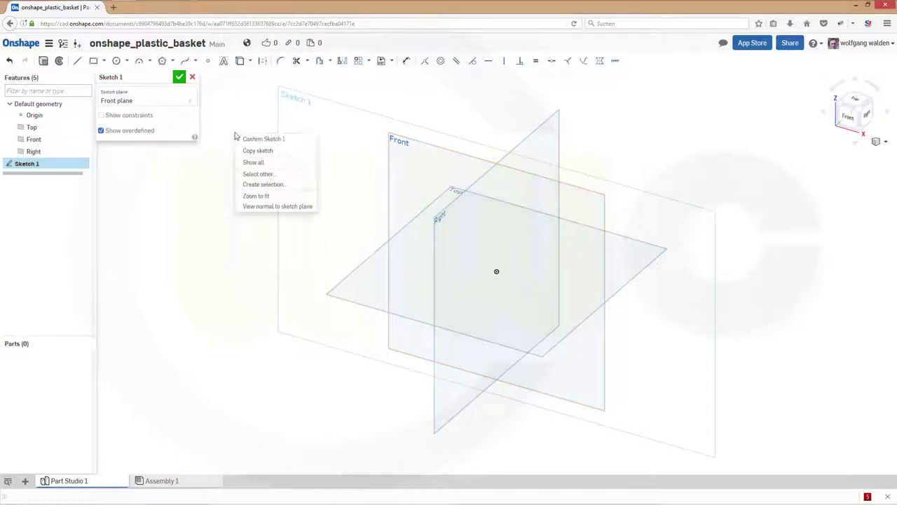
left_click(264, 206)
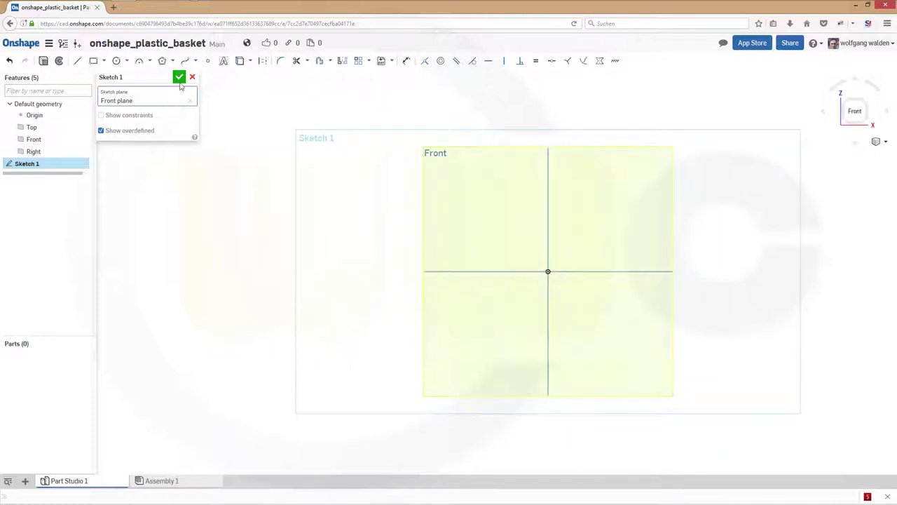
Draw a four-point spline from the horizontal axis curving up toward the upper right.
left_click(185, 60)
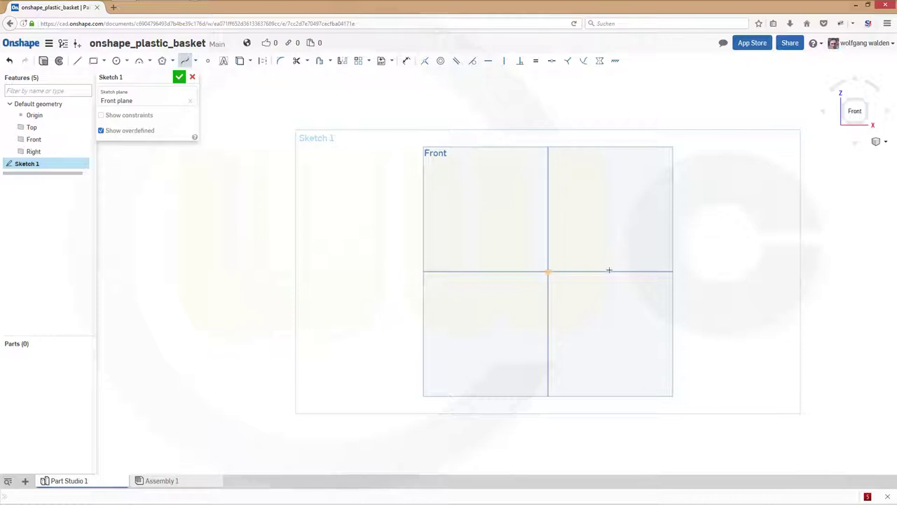
left_click(608, 271)
left_click(656, 246)
left_click(707, 197)
left_click(738, 148)
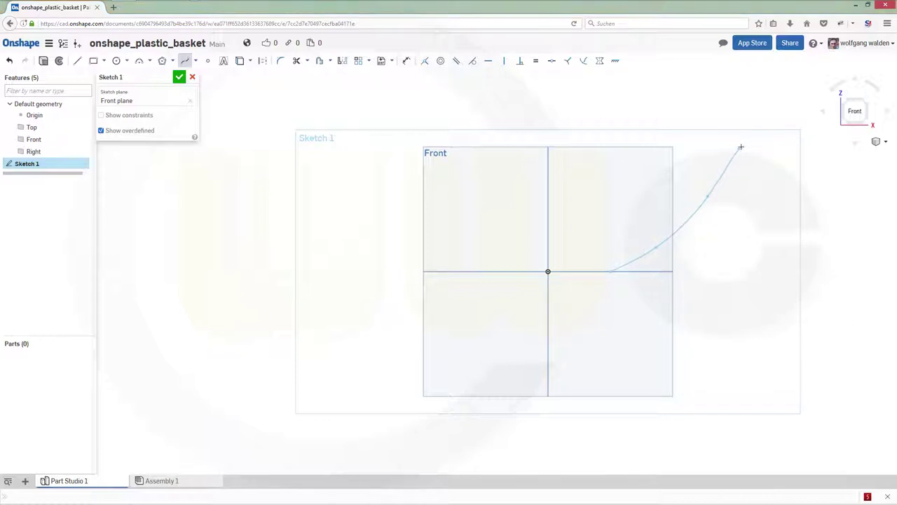
double_click(740, 147)
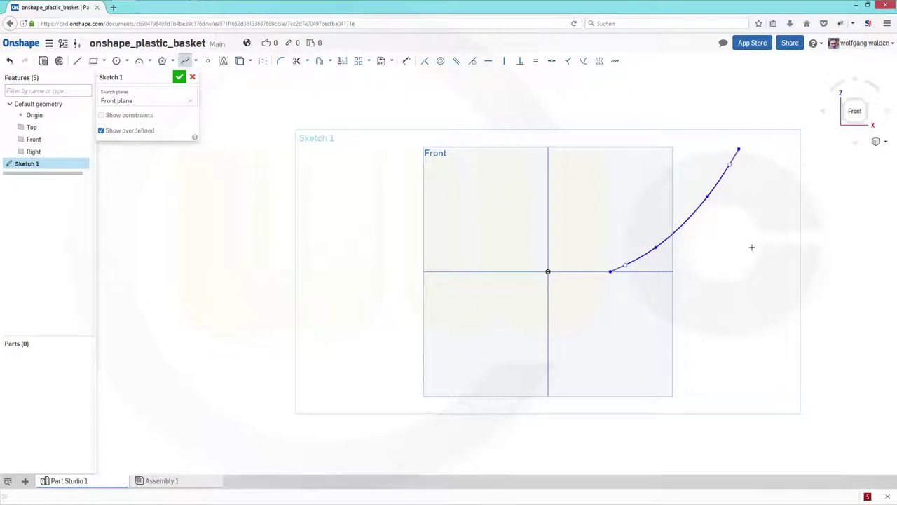
Make the spline tangent to the horizontal axis.
scroll(767, 182, "up", 3)
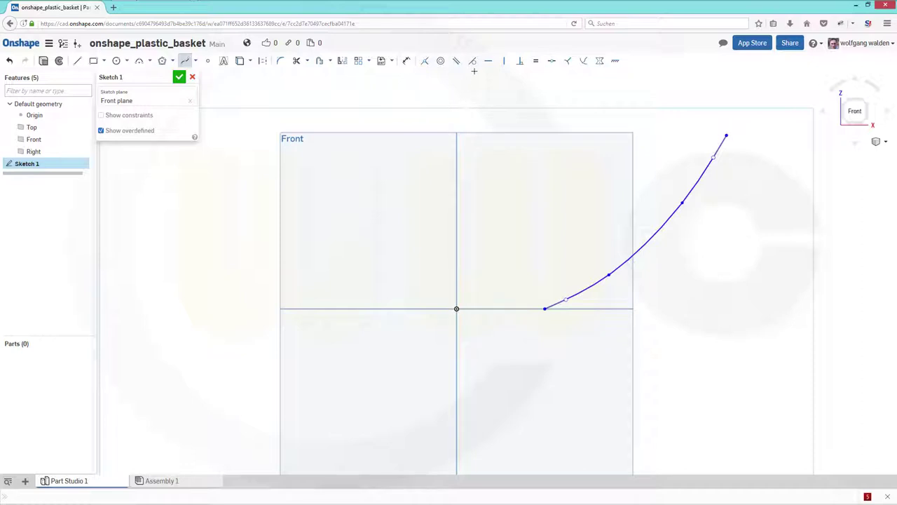
left_click(473, 61)
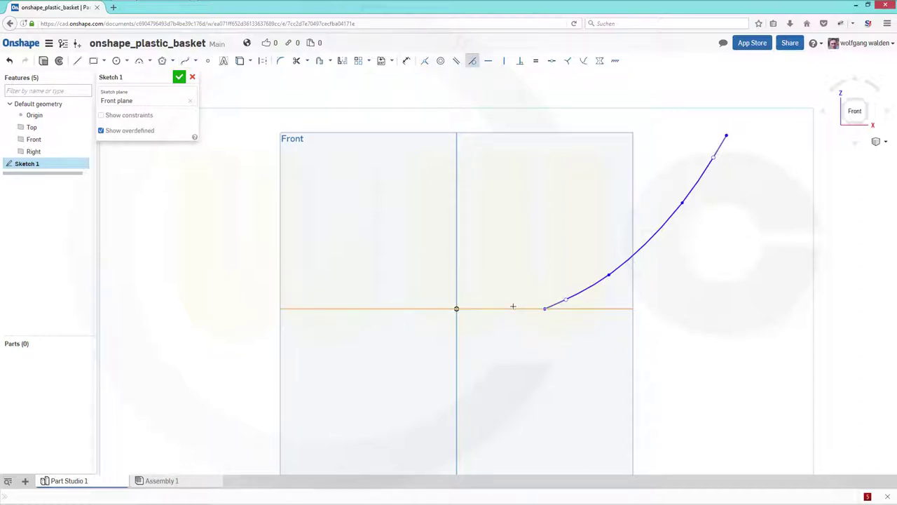
left_click(511, 312)
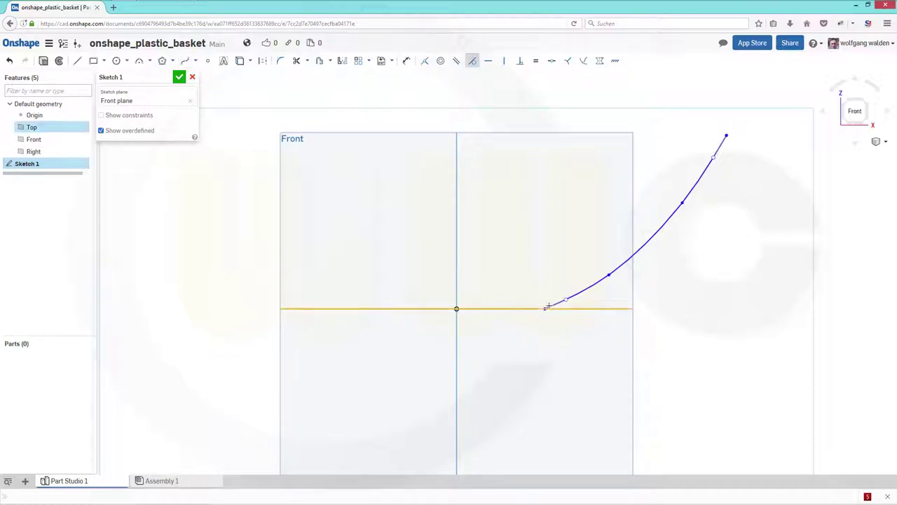
left_click(554, 335)
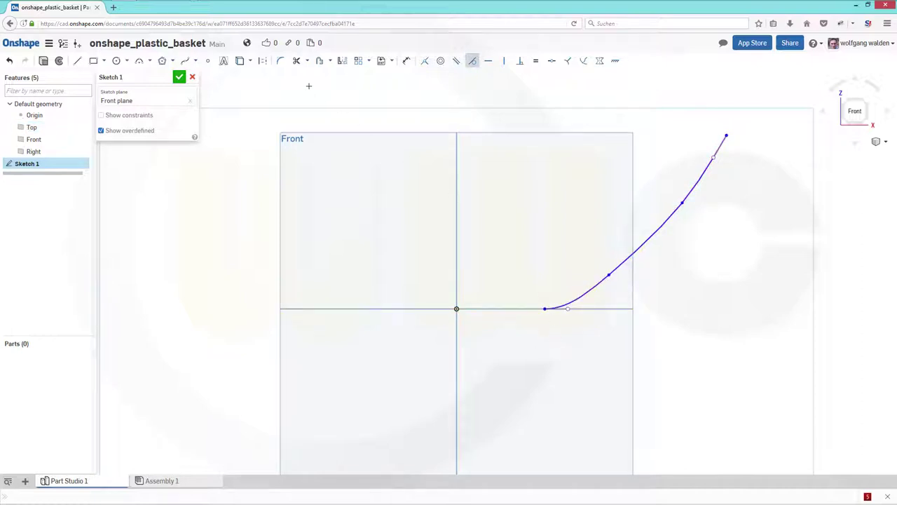
Dimension the spline's start point 50 from the origin.
left_click(407, 61)
left_click(457, 309)
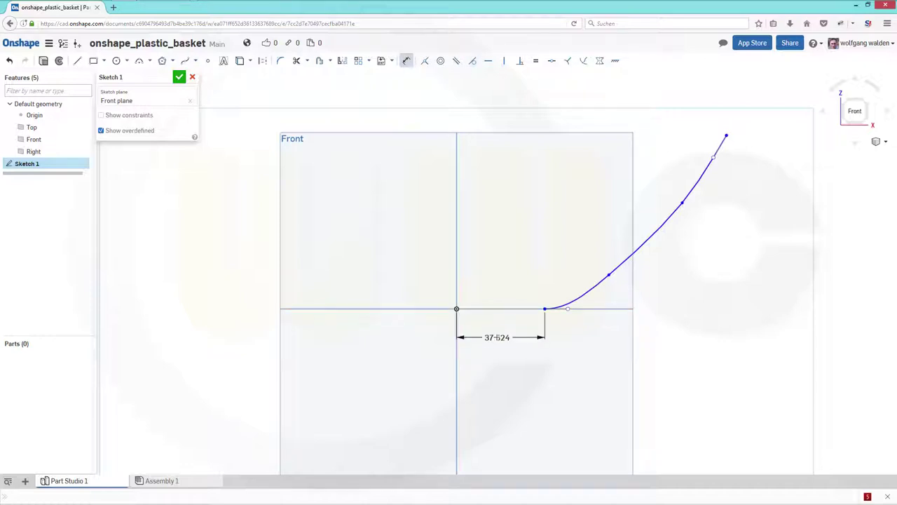
left_click(504, 335)
type("50")
key("Return")
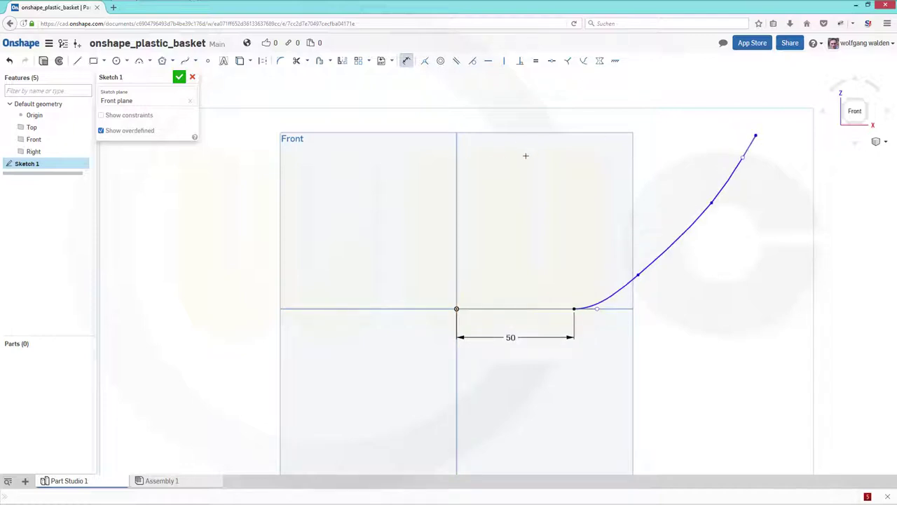
Dimension the spline's upper end 150 horizontally and 150 vertically from the origin.
scroll(519, 168, "down", 3)
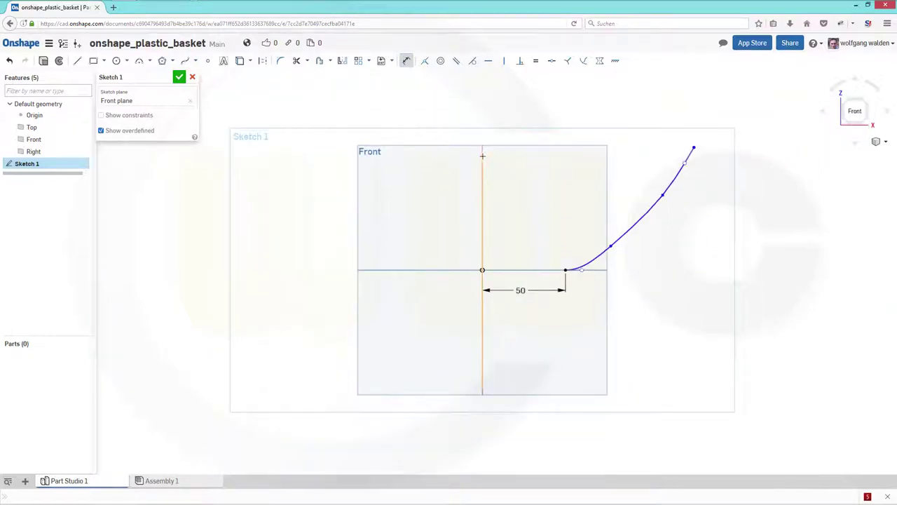
left_click(692, 150)
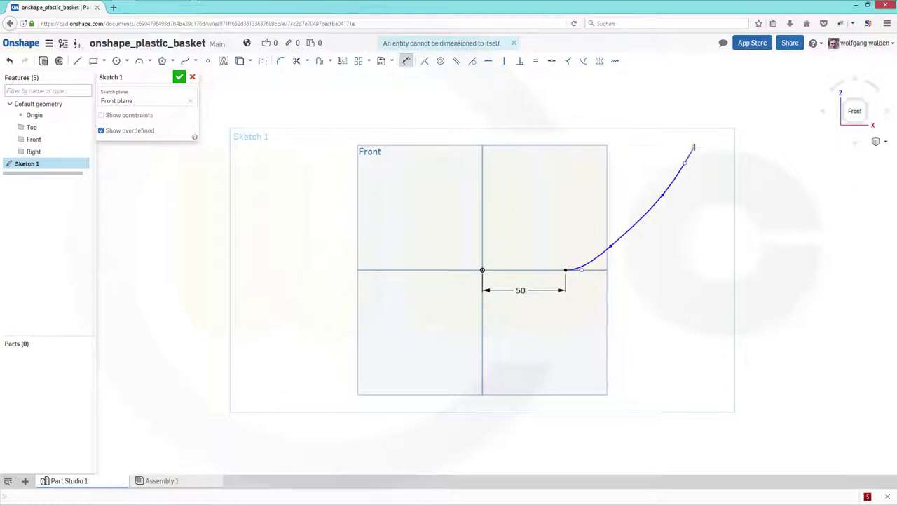
left_click(547, 160)
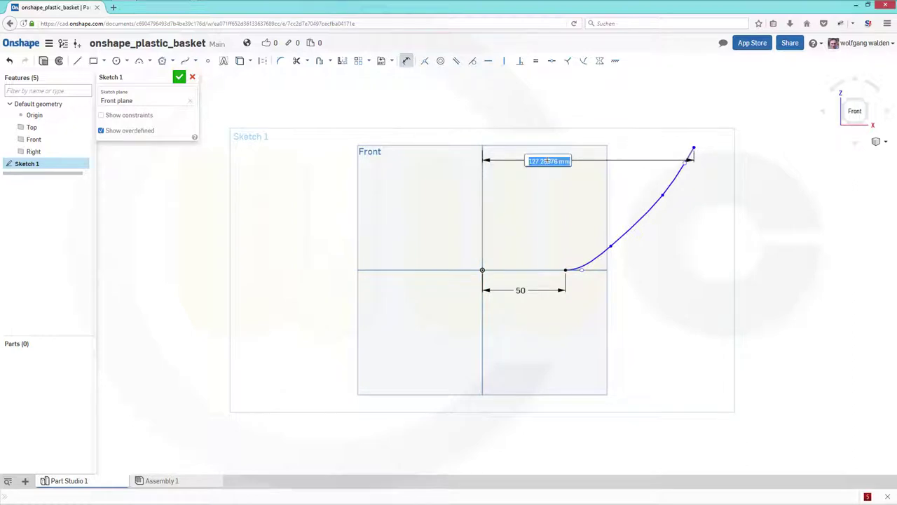
type("150")
key("Return")
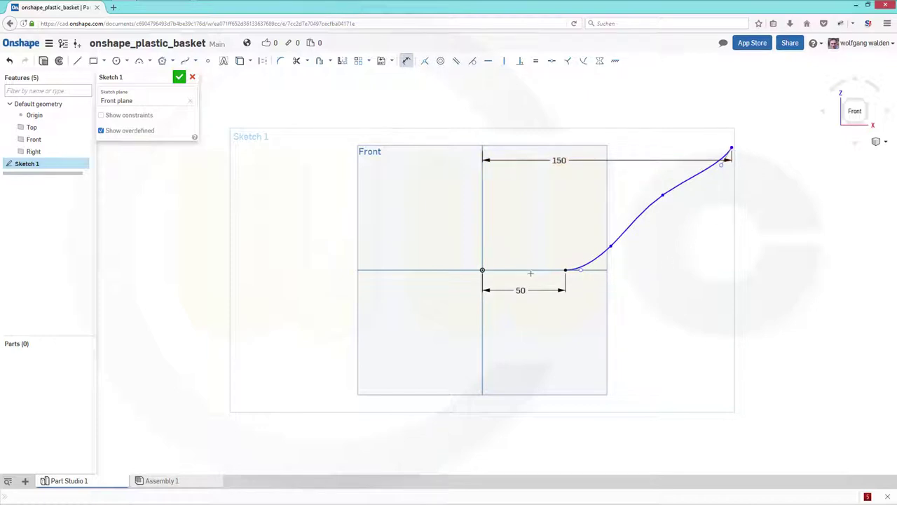
left_click(481, 270)
left_click(731, 148)
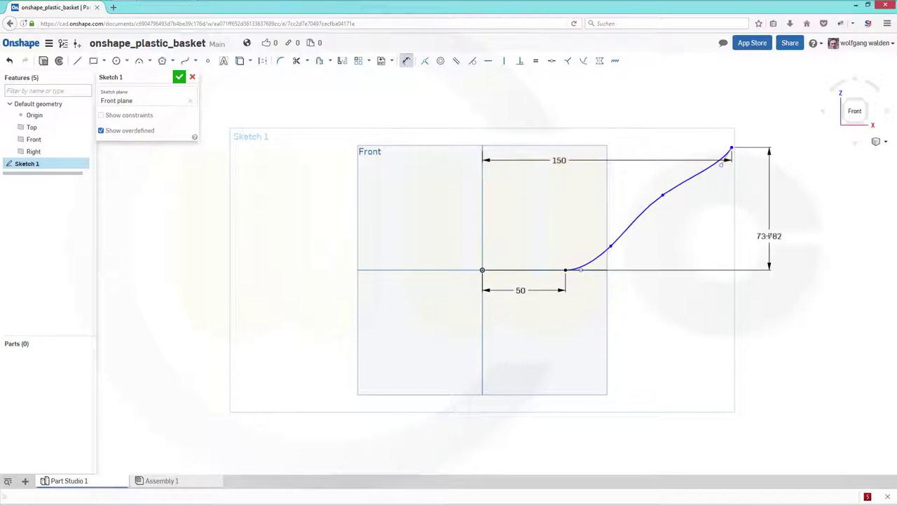
left_click(771, 228)
type("150")
key("Return")
scroll(764, 193, "up", 2)
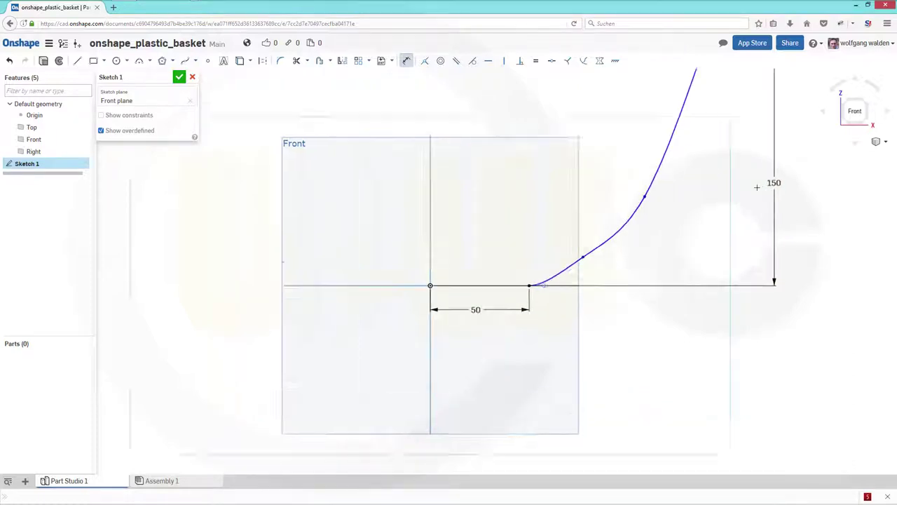
scroll(781, 157, "down", 5)
scroll(796, 74, "up", 2)
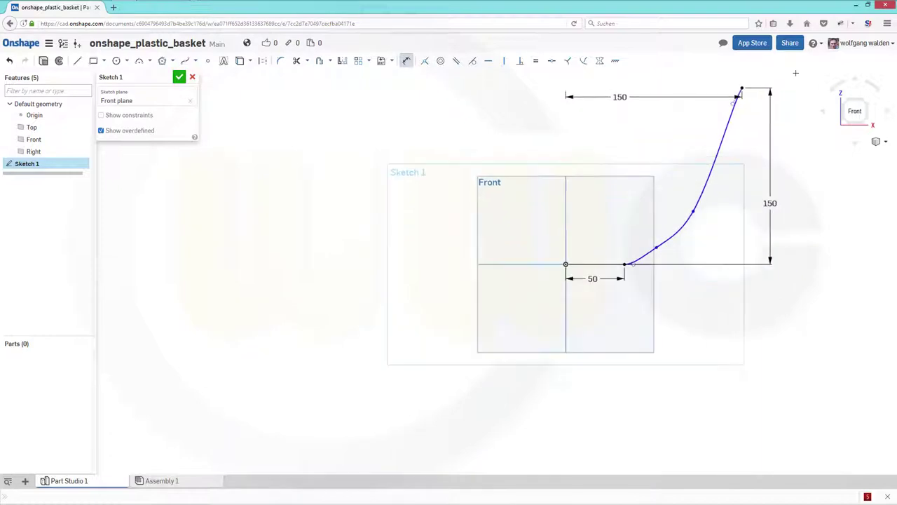
key("Escape")
Drag the spline's upper, middle and lower portions to smooth its curvature.
left_click(739, 108)
left_click_drag(741, 109, 743, 113)
left_click_drag(696, 215, 715, 180)
mouse_move(659, 250)
left_mouse_down()
mouse_move(675, 258)
mouse_move(671, 246)
left_mouse_up()
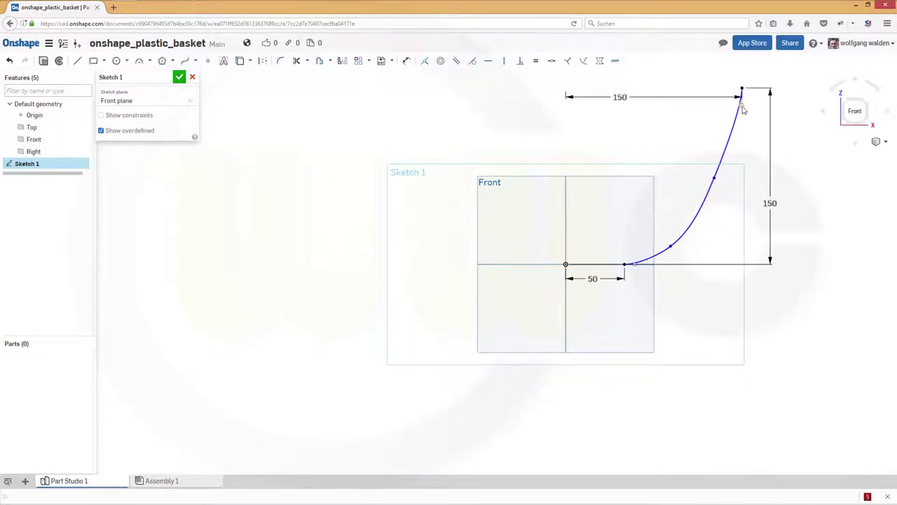
left_click_drag(744, 109, 740, 112)
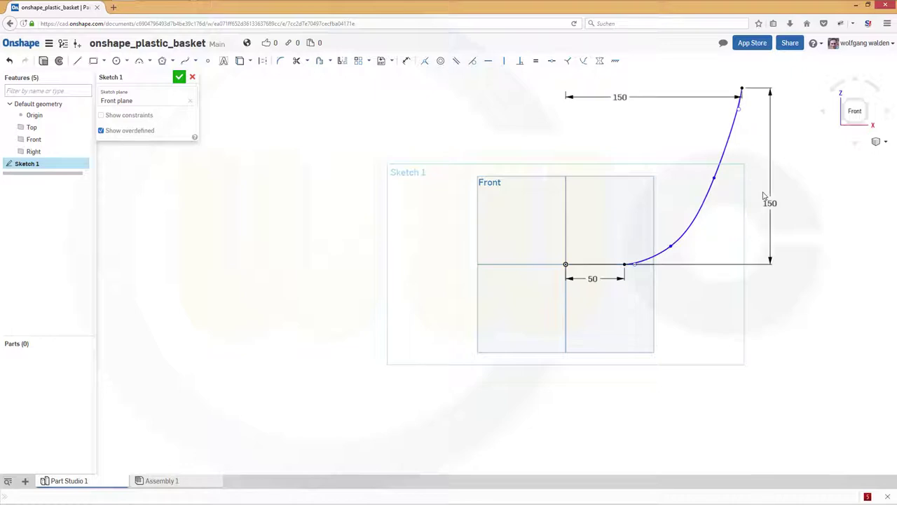
Accept Sketch 1 and orbit to a perspective view of the planes and curve.
left_click(180, 78)
scroll(645, 125, "up", 2)
scroll(646, 126, "down", 2)
mouse_move(701, 119)
right_mouse_down()
mouse_move(724, 144)
mouse_move(651, 100)
mouse_move(656, 106)
right_mouse_up()
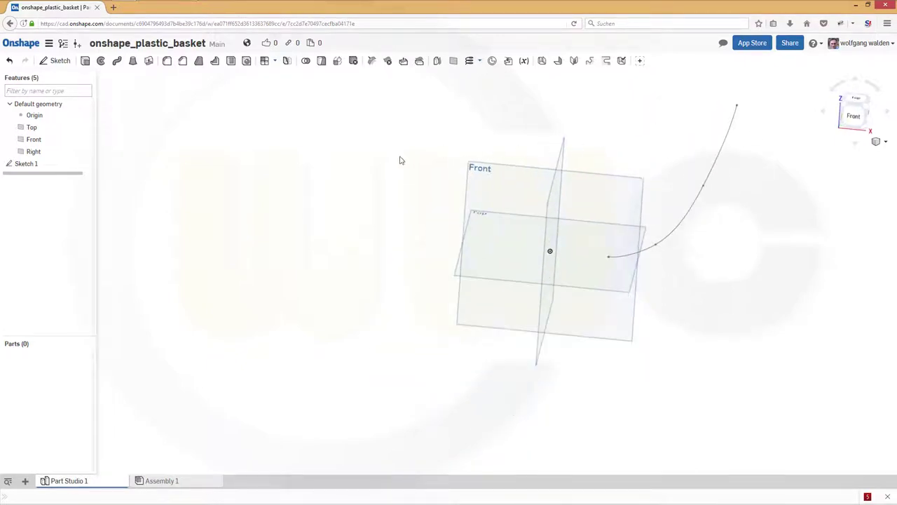
Start Sketch 2 on the Front plane and project existing edges into it.
left_click(60, 62)
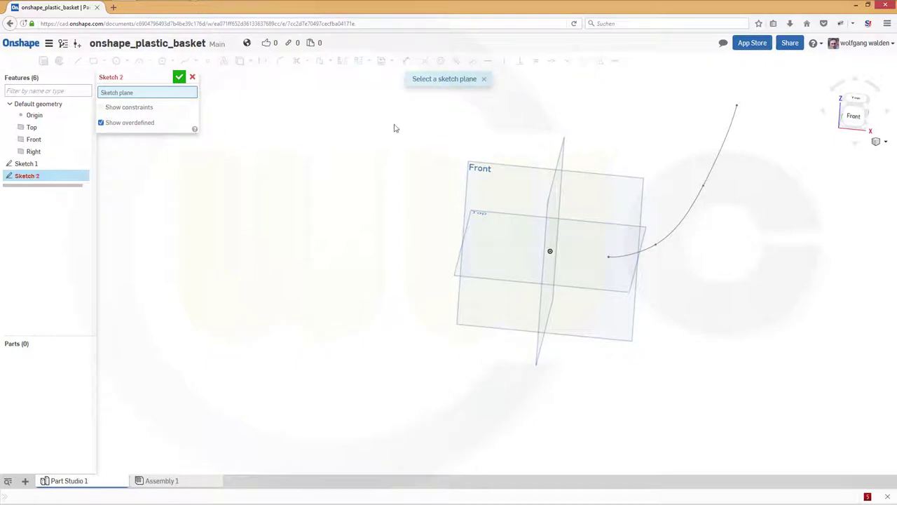
left_click(496, 169)
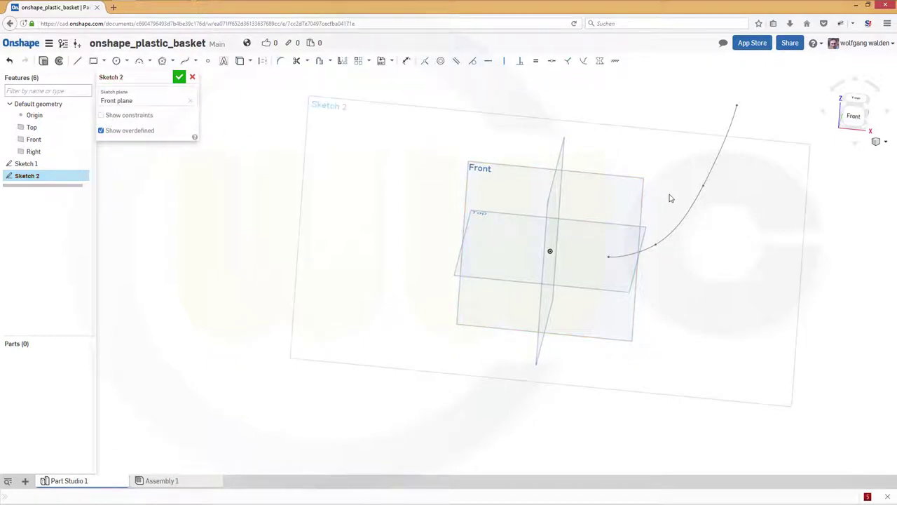
right_click_drag(691, 190, 632, 140)
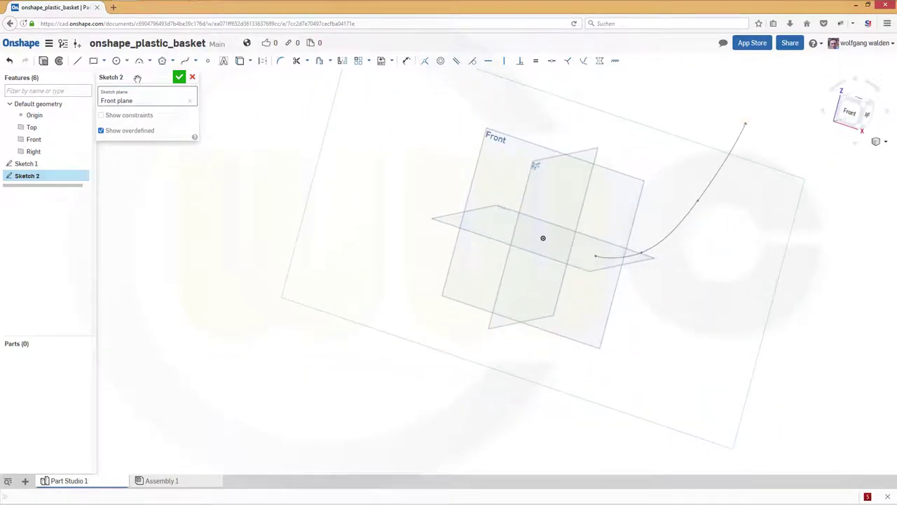
left_click(117, 62)
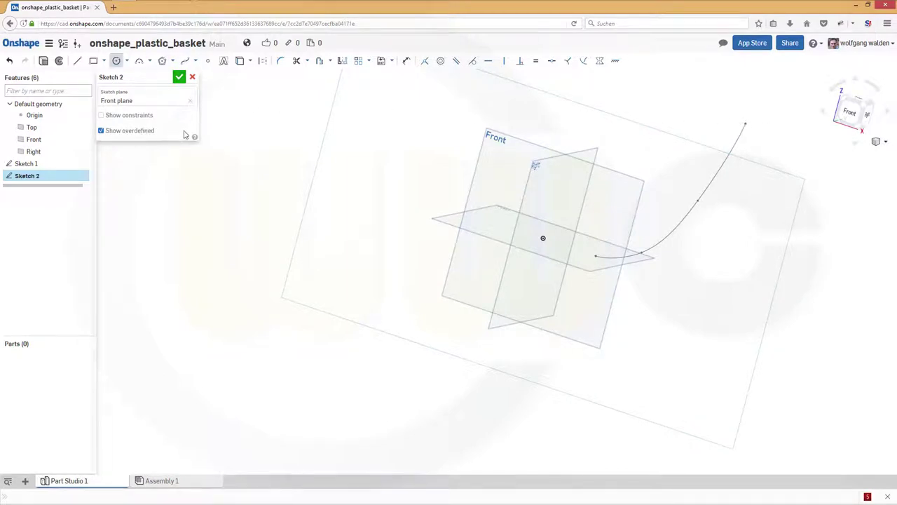
key("Escape")
left_click(251, 62)
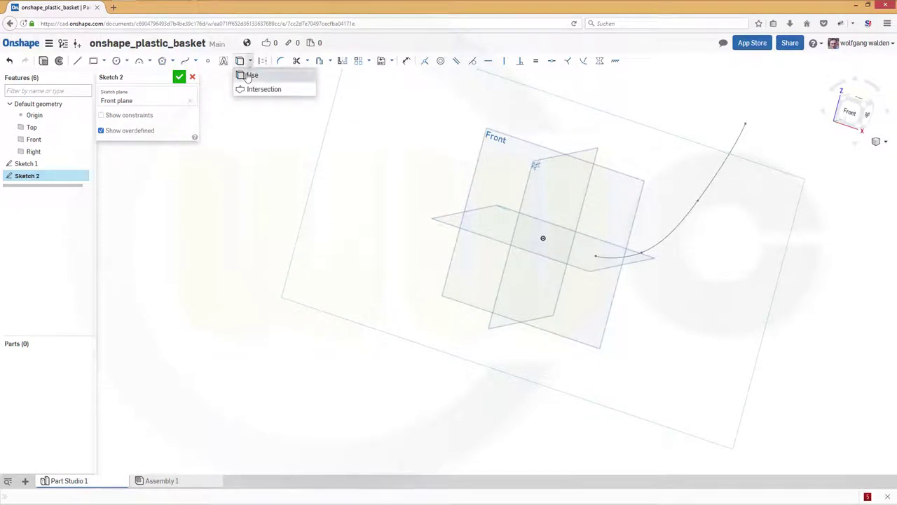
left_click(246, 74)
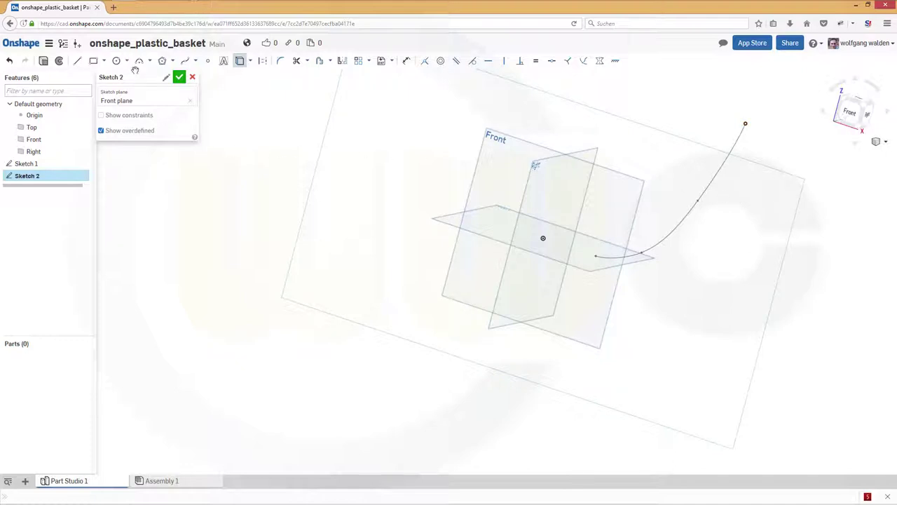
Draw a Ø2 center-point circle at the spline's upper end.
left_click(117, 61)
scroll(776, 124, "up", 2)
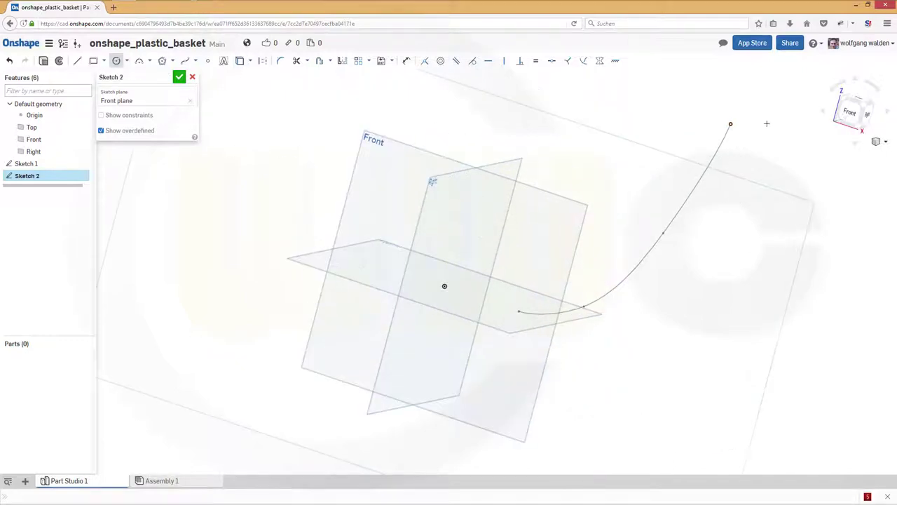
scroll(776, 124, "up", 3)
left_click(711, 123)
left_click(726, 129)
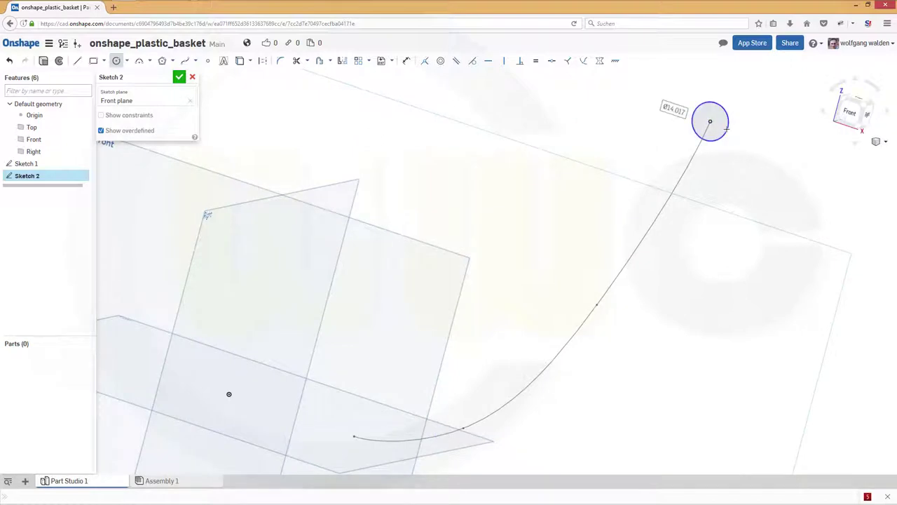
type("2")
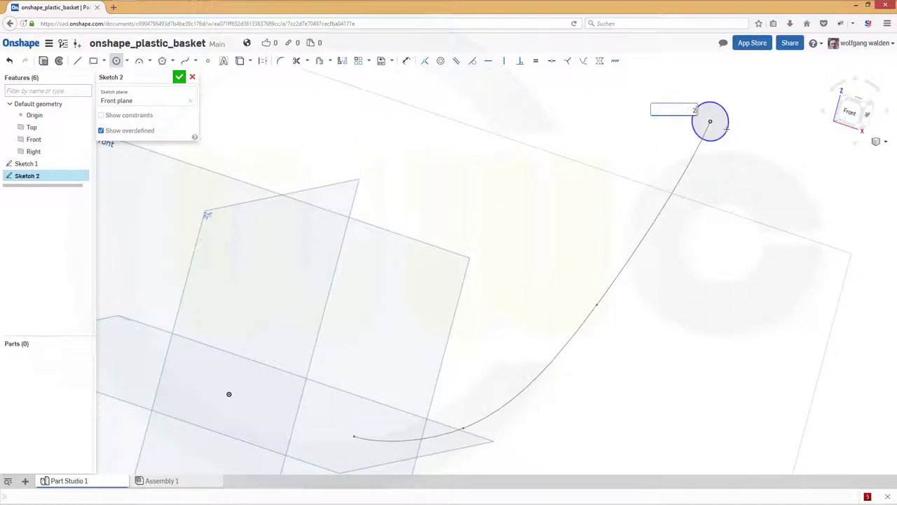
key("Return")
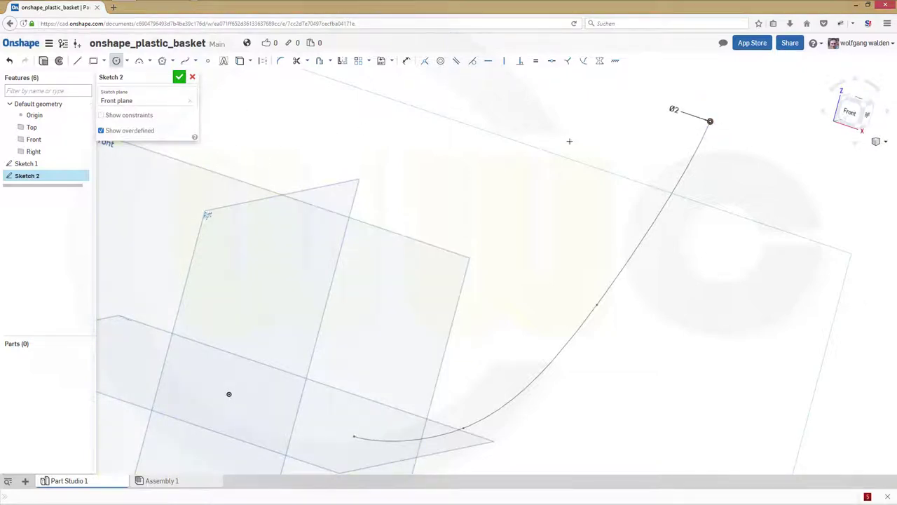
Accept Sketch 2 and orbit toward a front-facing view.
left_click(180, 77)
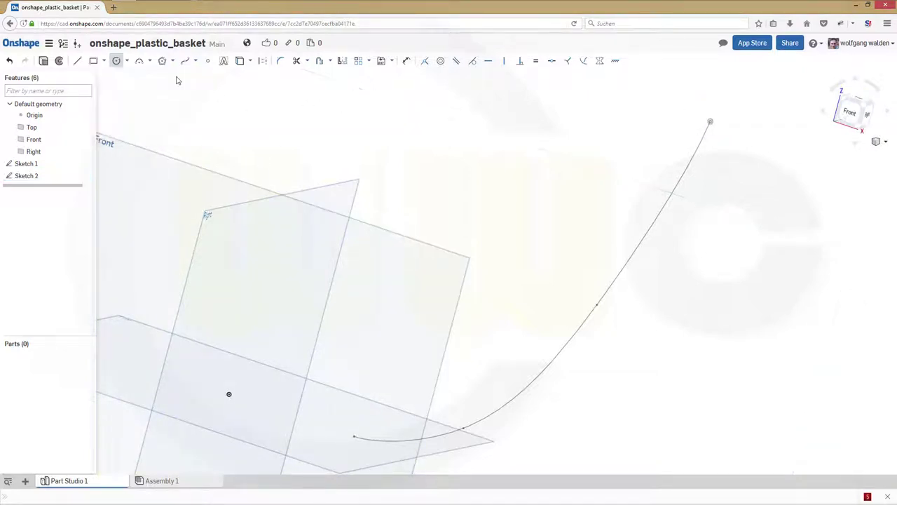
right_click_drag(499, 220, 521, 246)
scroll(521, 244, "down", 5)
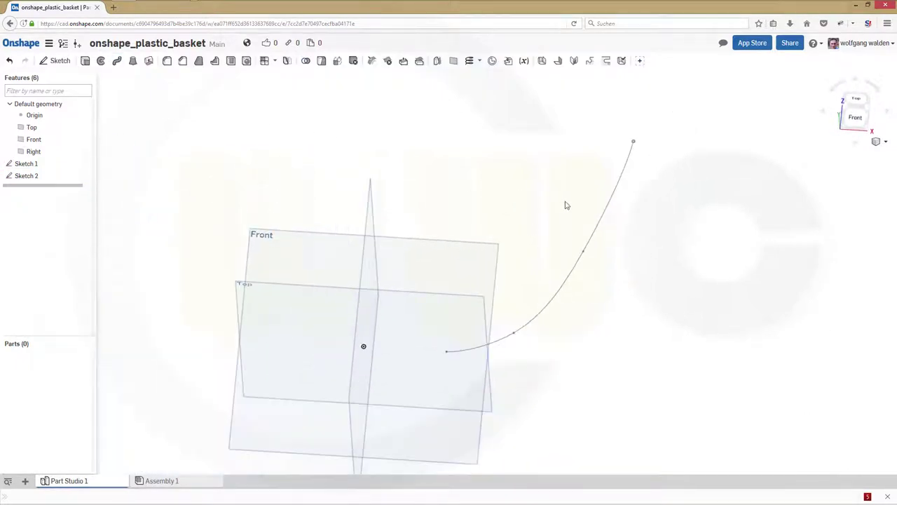
scroll(547, 231, "up", 2)
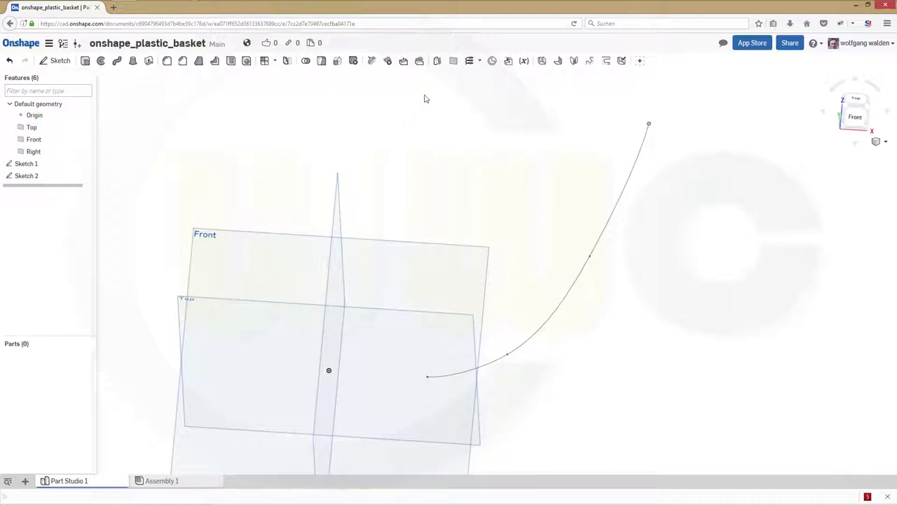
Create Plane 1 as a Curve Point plane on the spline at its lower start.
left_click(453, 62)
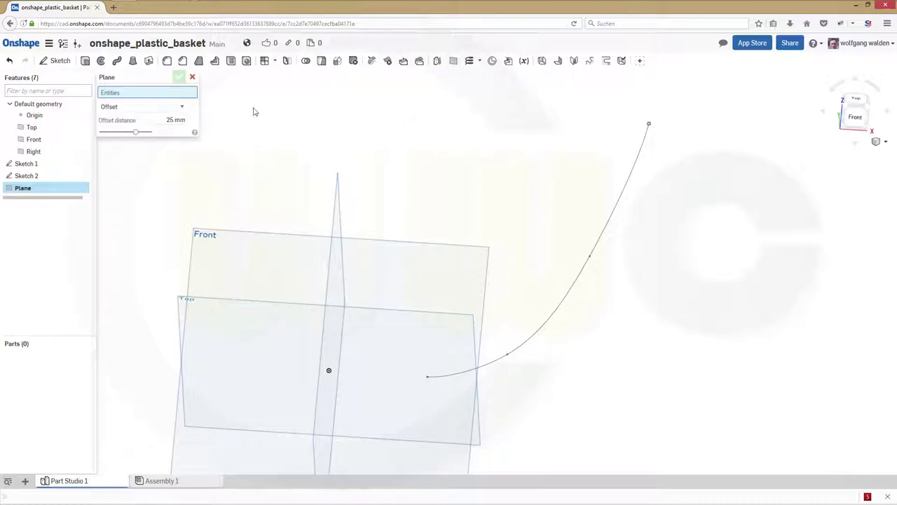
left_click(183, 107)
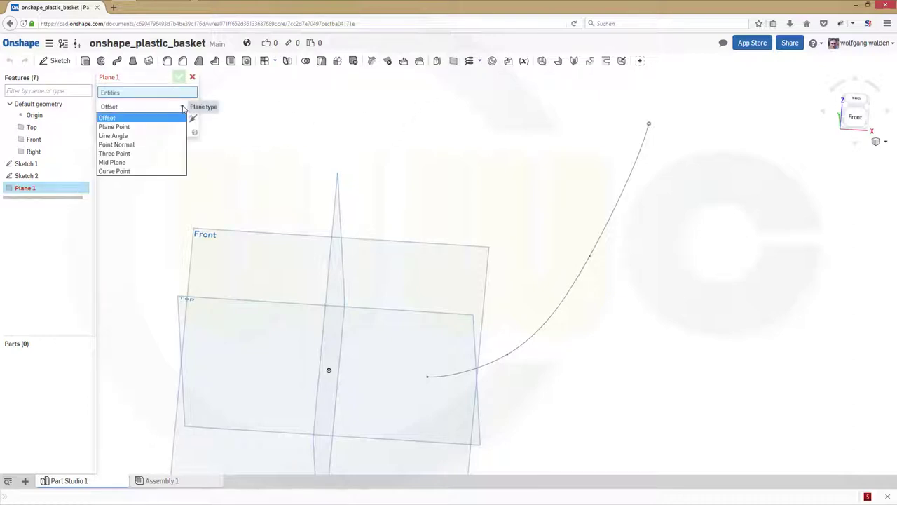
left_click(116, 171)
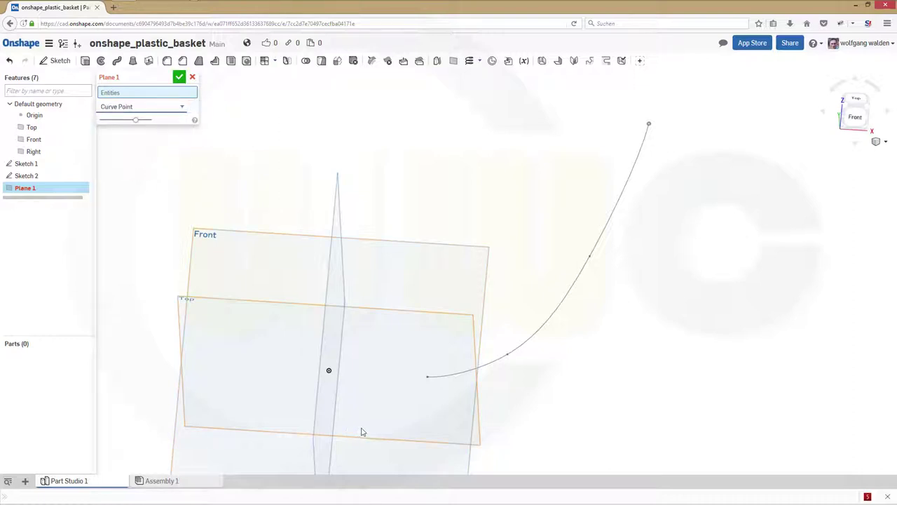
left_click(433, 381)
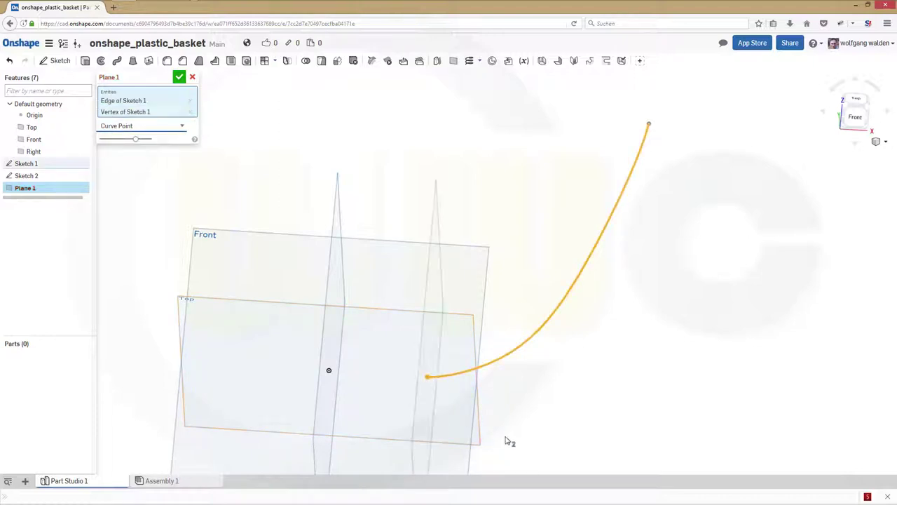
left_click(180, 78)
right_click_drag(220, 128, 391, 223)
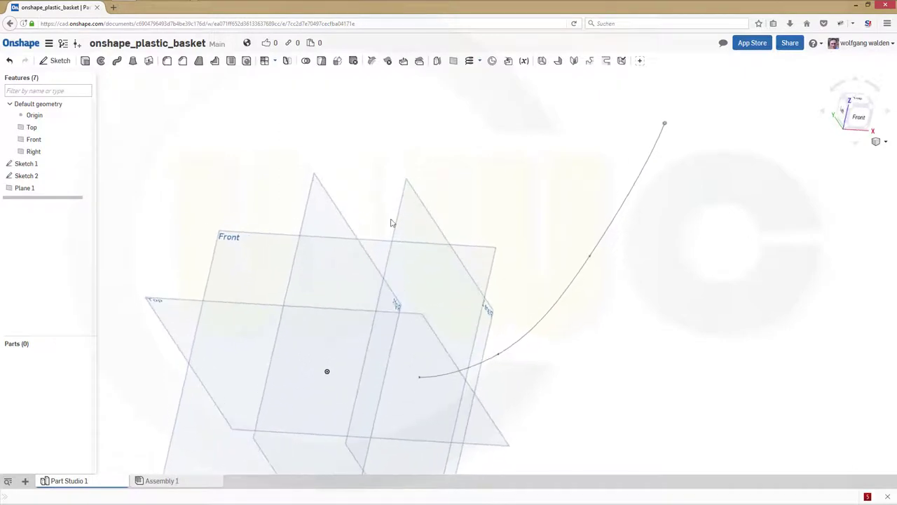
Start Sketch 3 on Plane 1 and view it normal to the sketch plane.
left_click(58, 61)
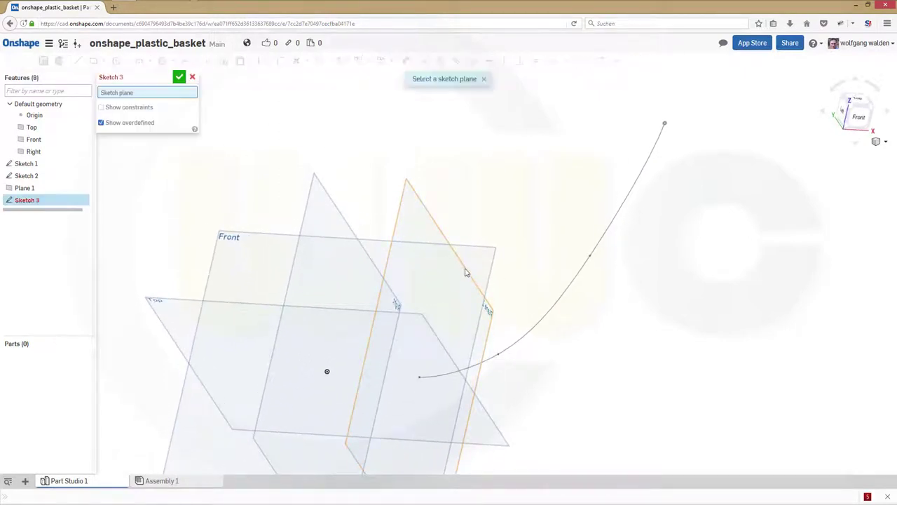
left_click(465, 273)
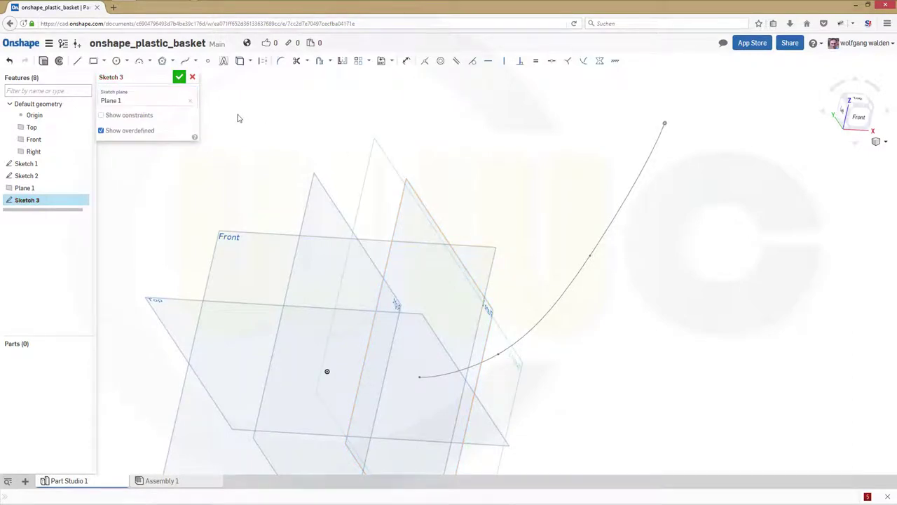
left_click(117, 61)
right_click(492, 149)
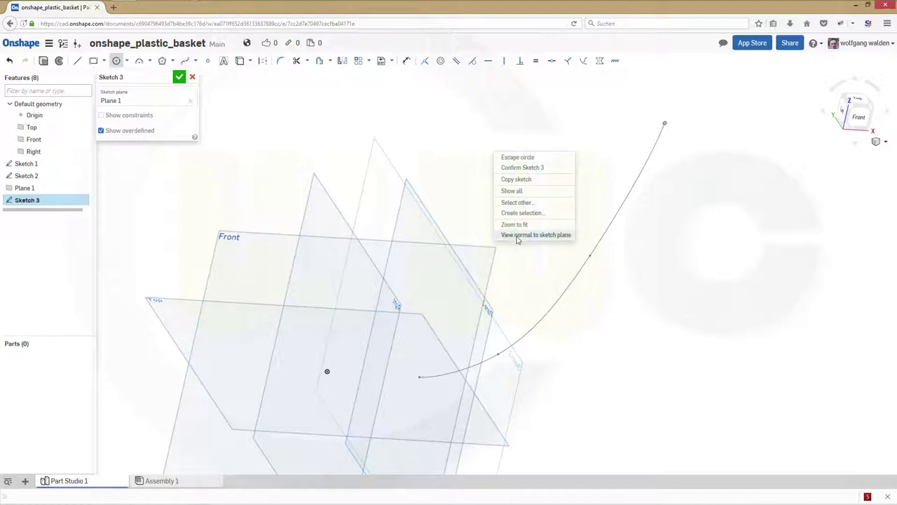
left_click(520, 237)
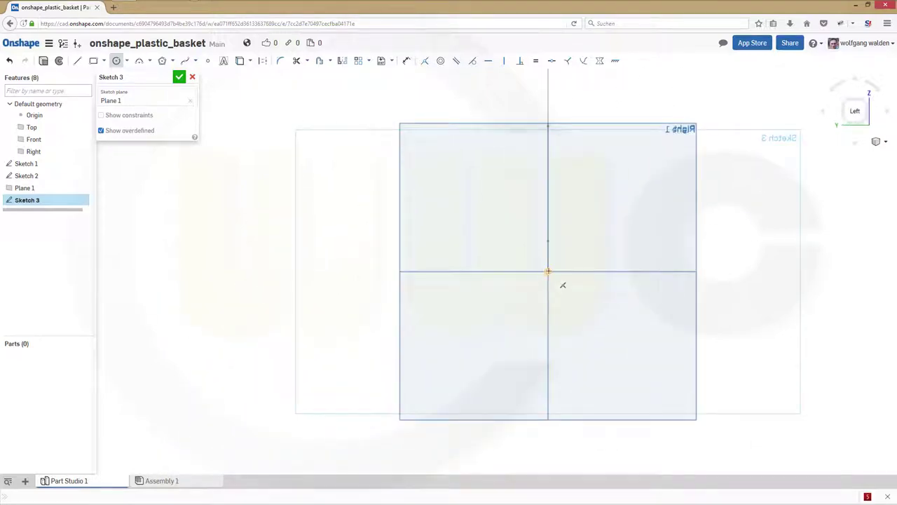
Draw a Ø2 circle centred where the curve meets Plane 1.
left_click(559, 271)
left_click(571, 272)
type("2")
key("Return")
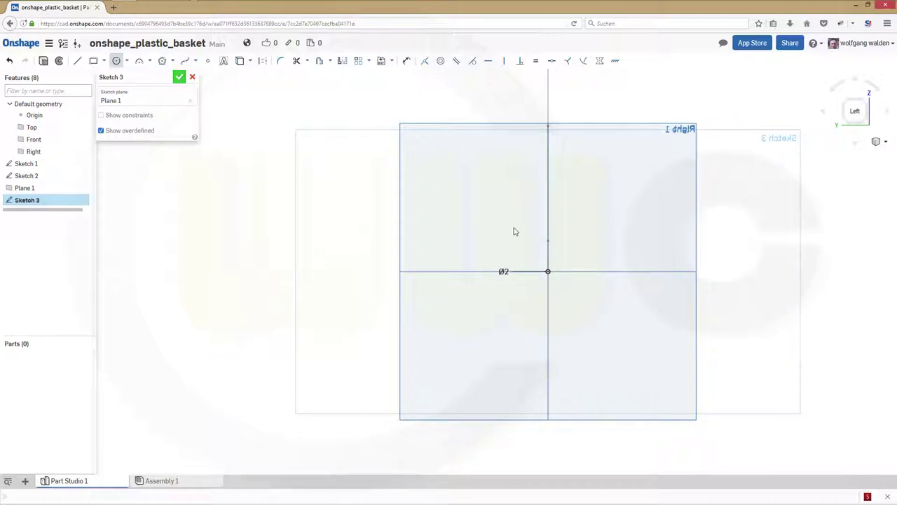
right_click_drag(516, 248, 601, 176)
scroll(669, 106, "up", 3)
scroll(662, 117, "down", 5)
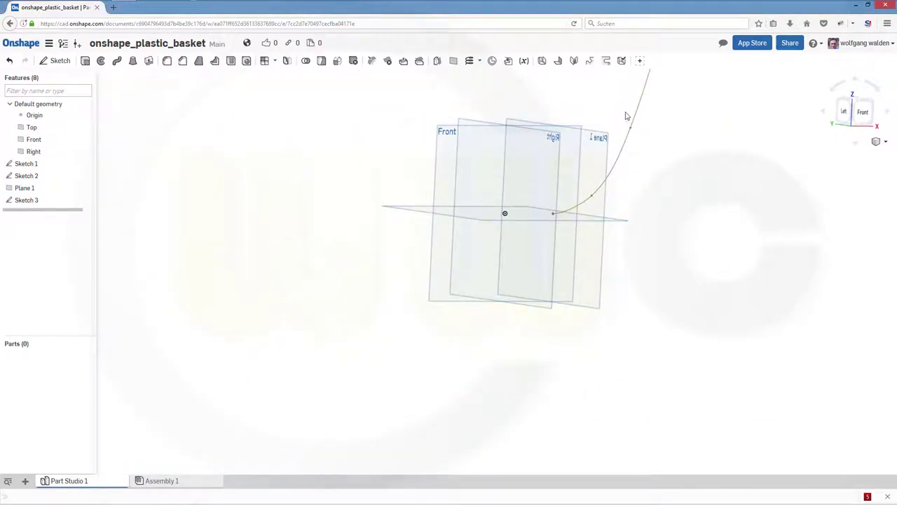
right_click_drag(626, 115, 618, 132)
left_click(533, 170)
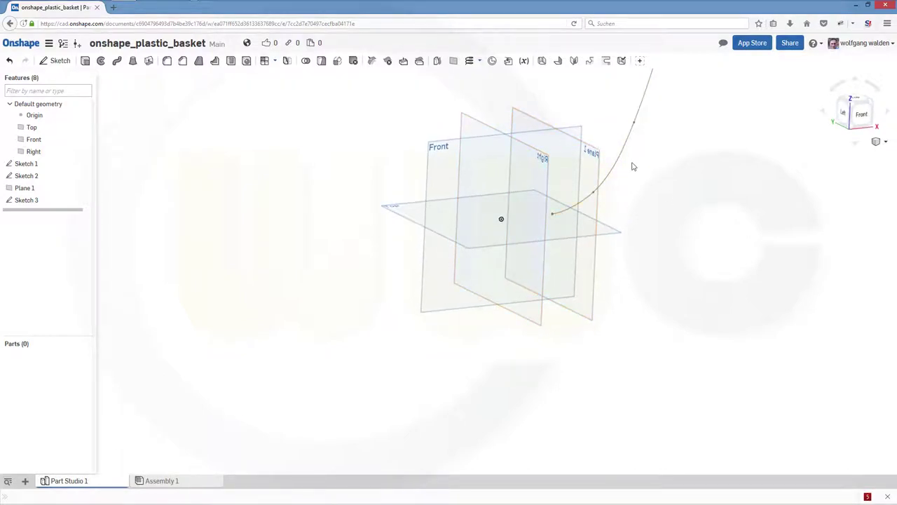
middle_click_drag(633, 166, 567, 276)
scroll(529, 235, "up", 2)
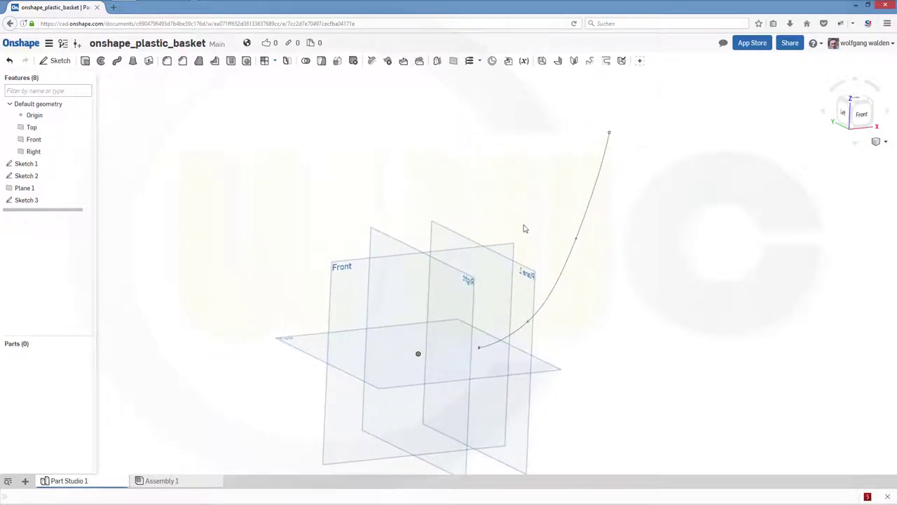
right_click_drag(628, 361, 622, 359)
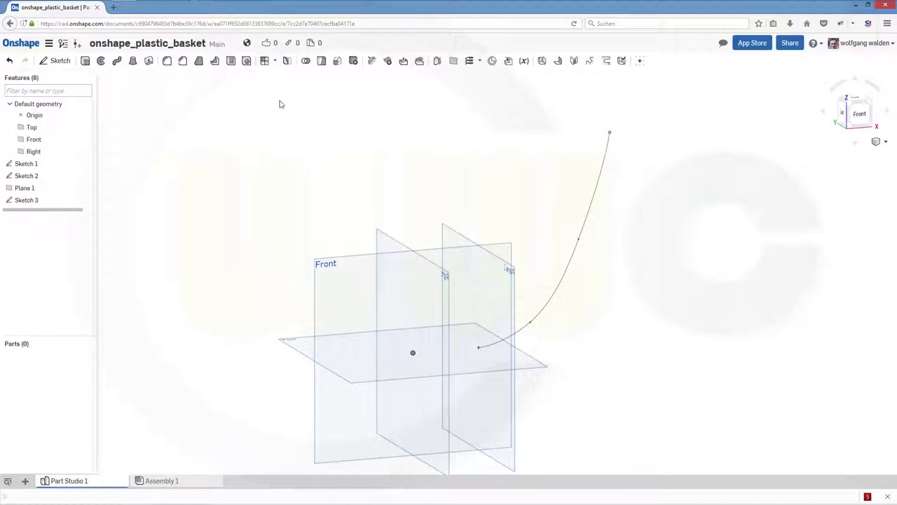
Create a feature curve pattern with Sketch 2 and Sketch 1 selected, and confirm it.
left_click(275, 61)
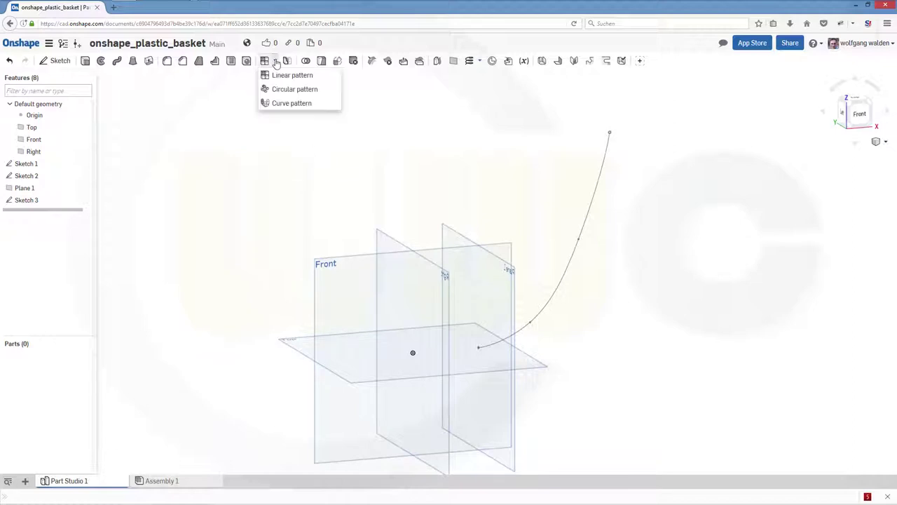
left_click(285, 105)
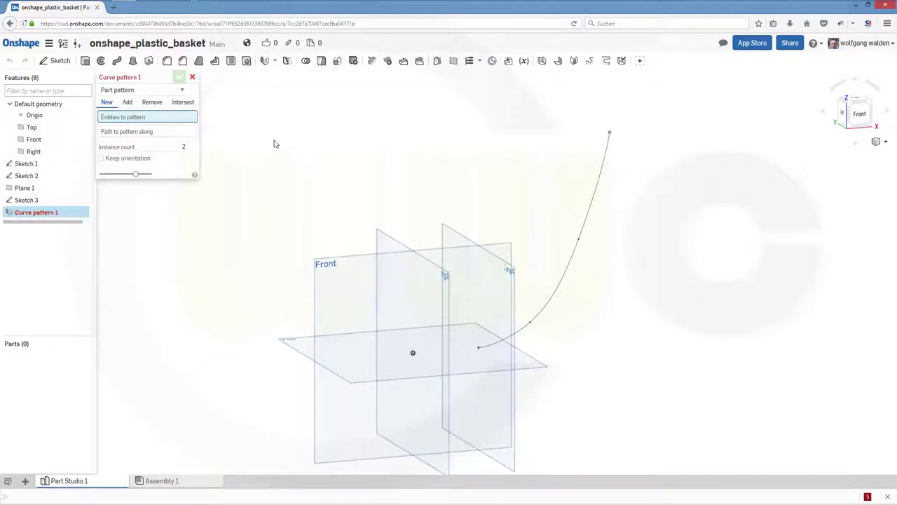
left_click(181, 90)
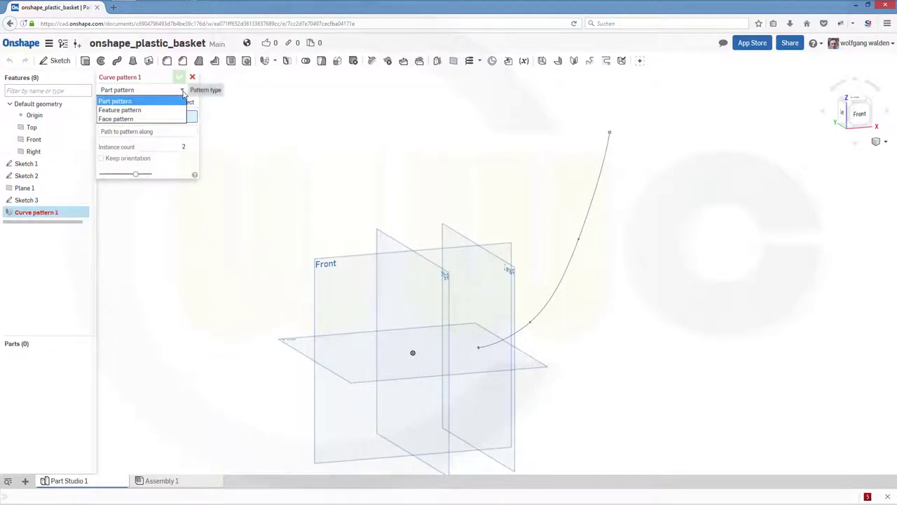
left_click(129, 110)
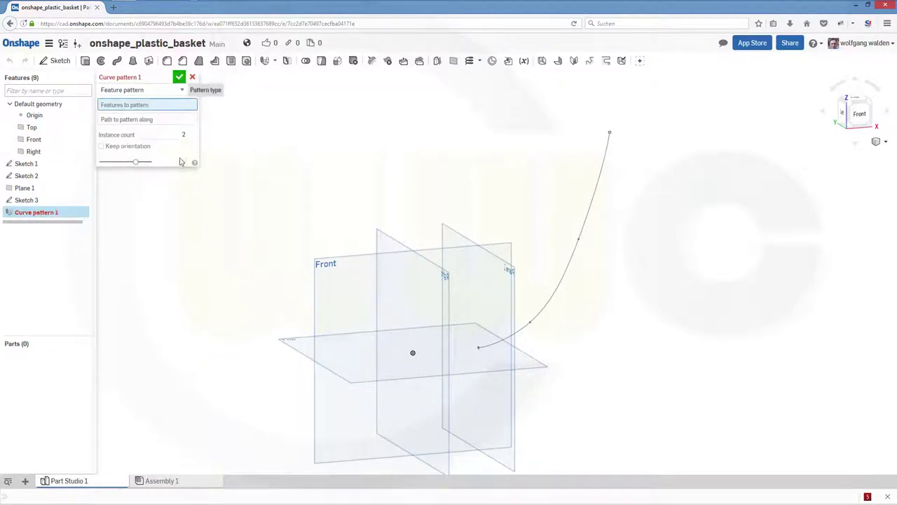
left_click(610, 134)
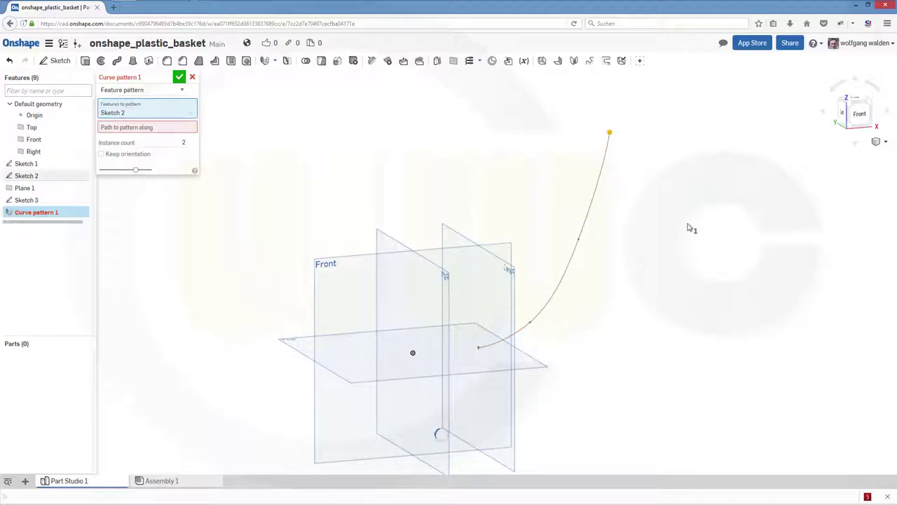
left_click(586, 233)
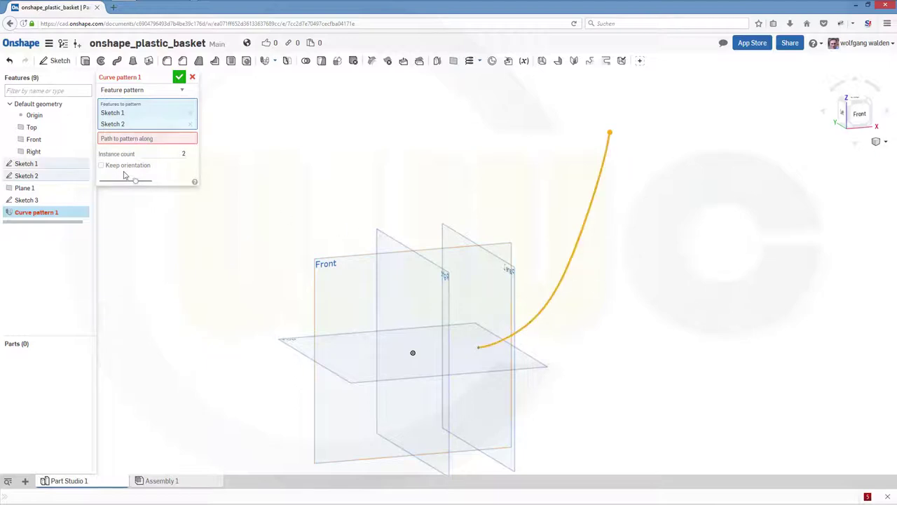
left_click(168, 153)
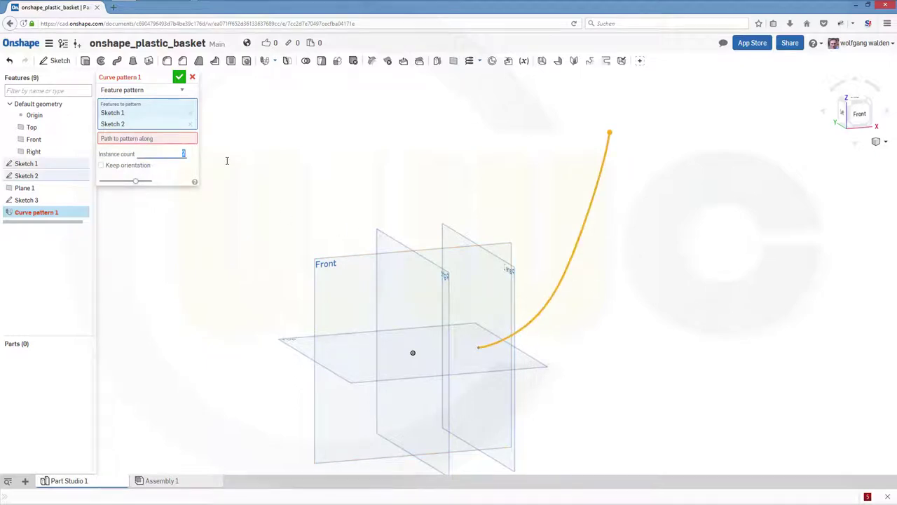
left_click(180, 78)
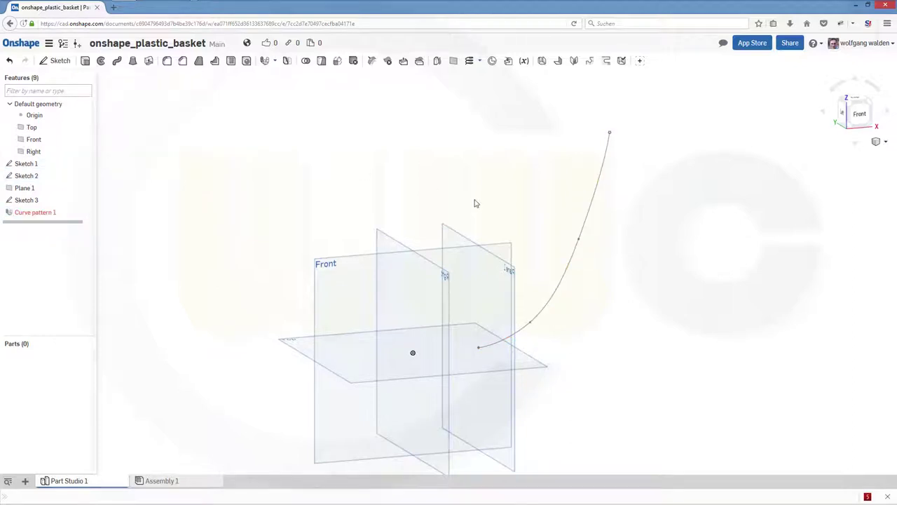
Edit Curve pattern 1 to repeat only Sketch 2 along the Sketch 1 edge path.
double_click(40, 212)
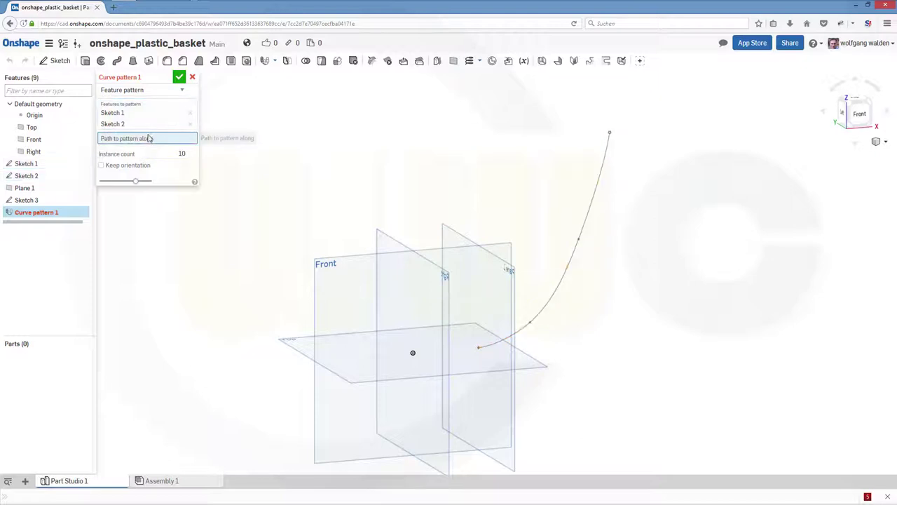
left_click(192, 125)
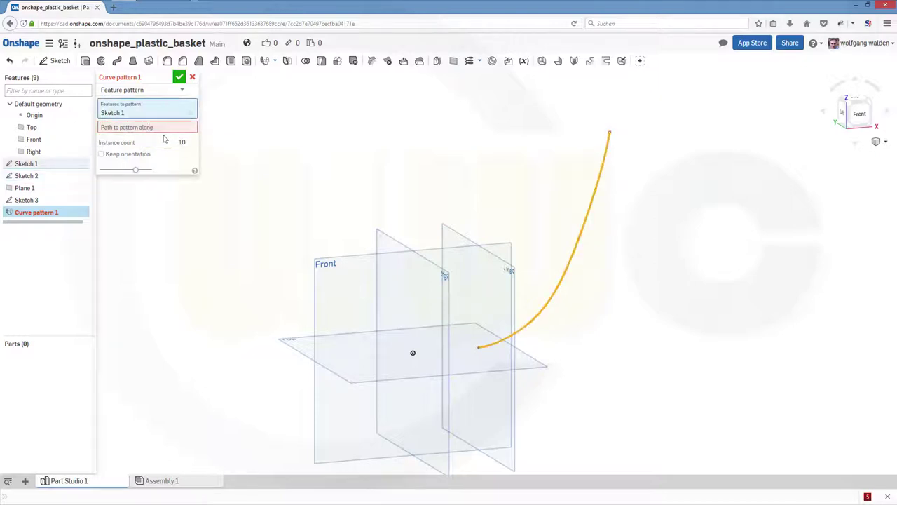
left_click(155, 129)
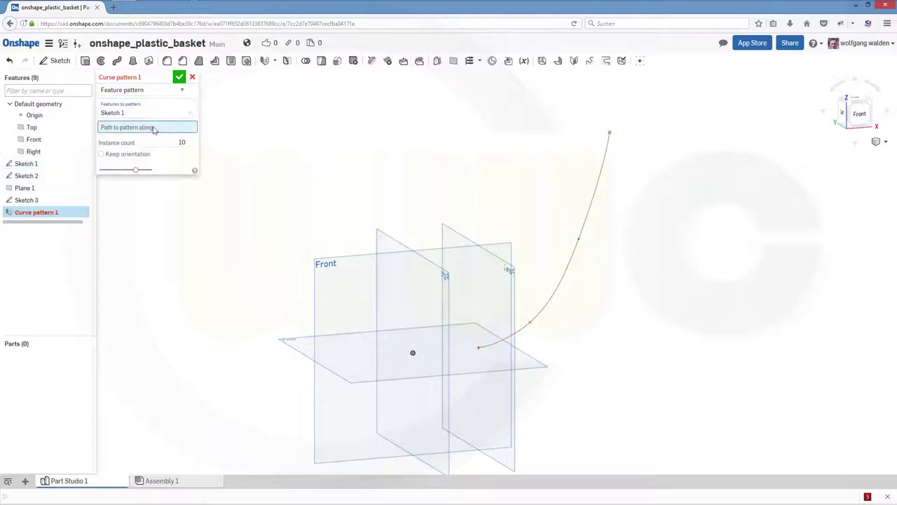
left_click(553, 300)
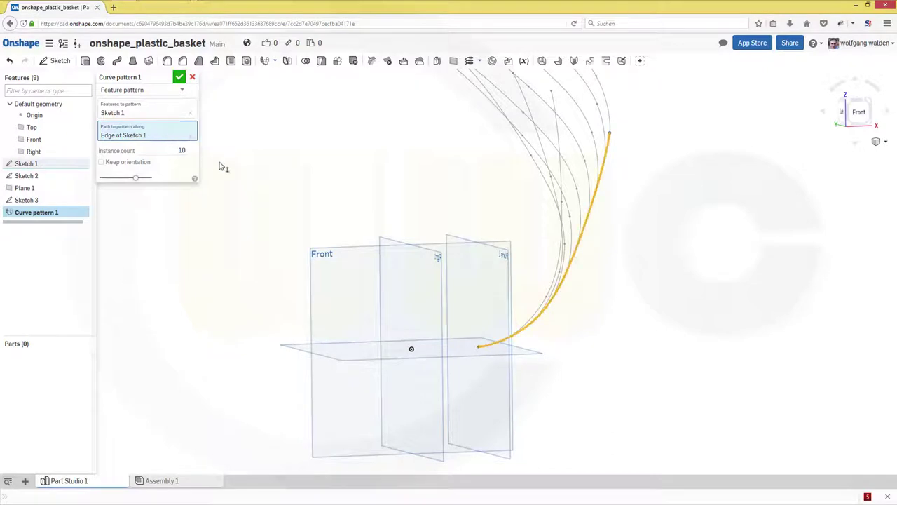
left_click(160, 114)
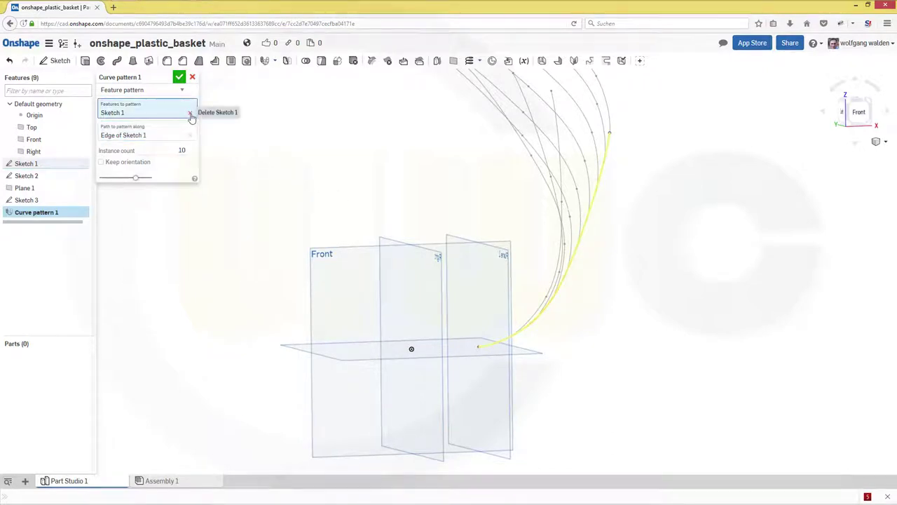
left_click(190, 114)
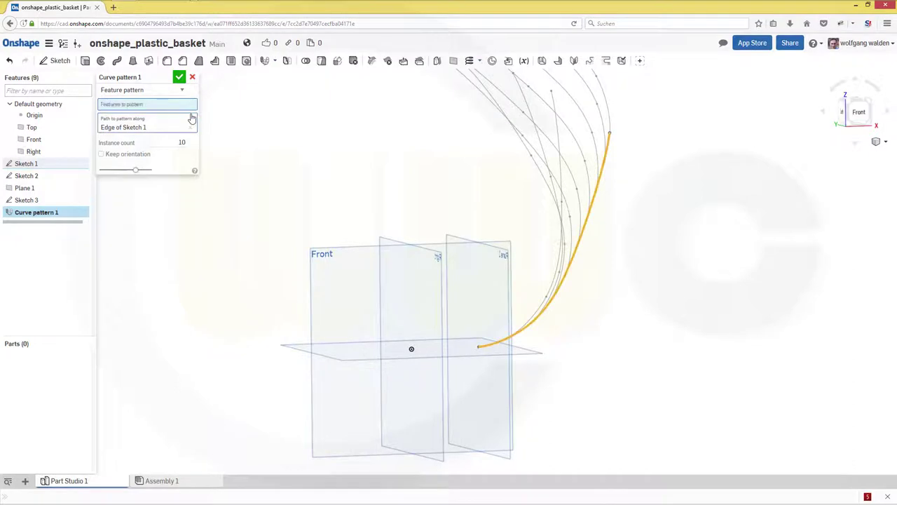
left_click(31, 180)
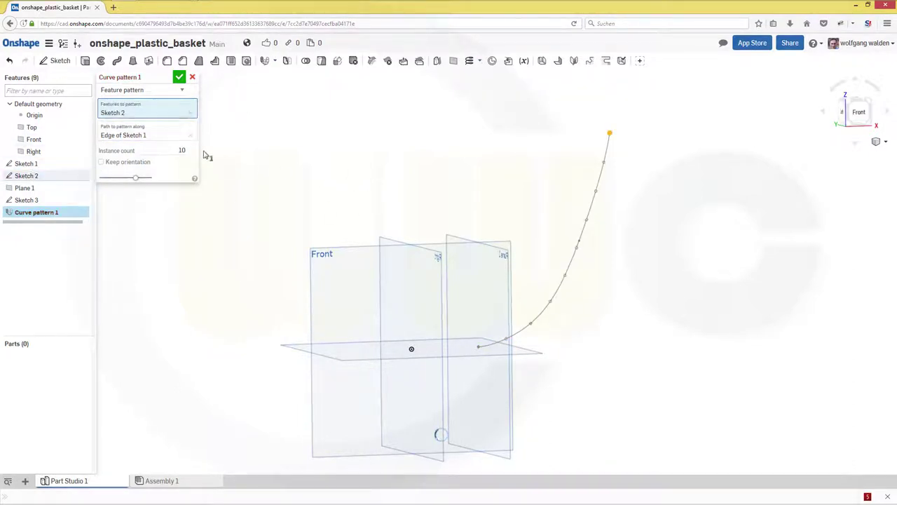
left_click(179, 78)
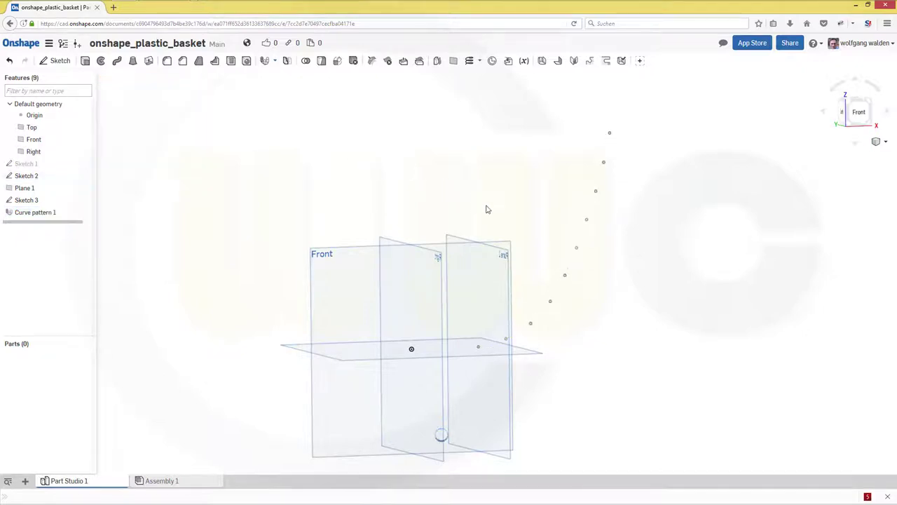
Show Sketch 1 again and open it for editing.
mouse_move(451, 203)
right_mouse_down()
mouse_move(432, 202)
mouse_move(441, 218)
right_mouse_up()
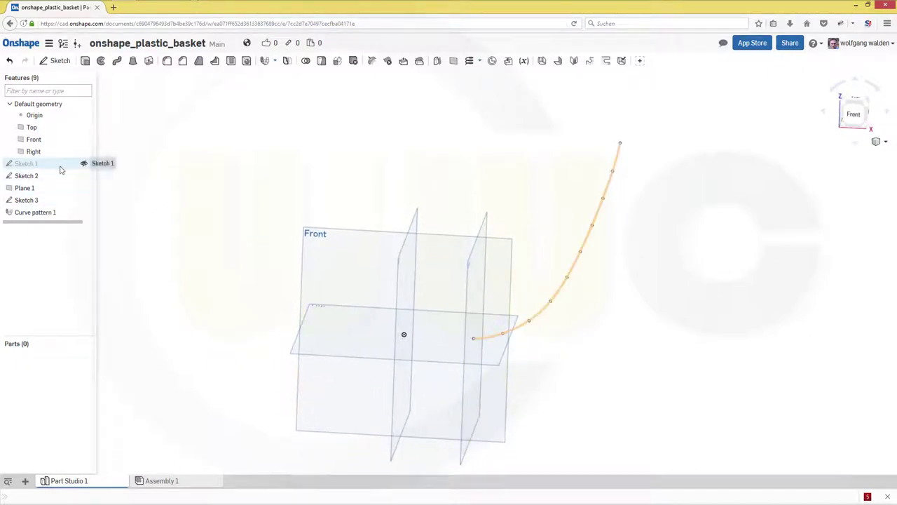
left_click(84, 163)
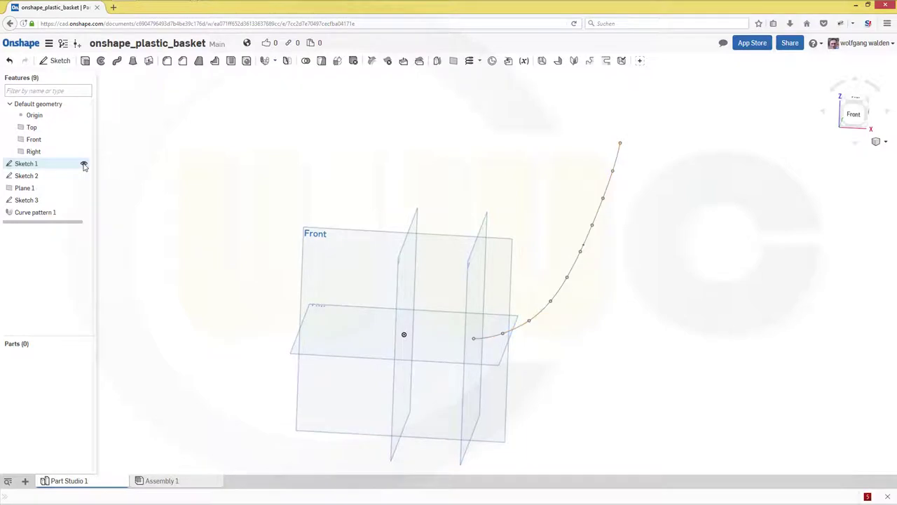
left_click(32, 165)
double_click(33, 166)
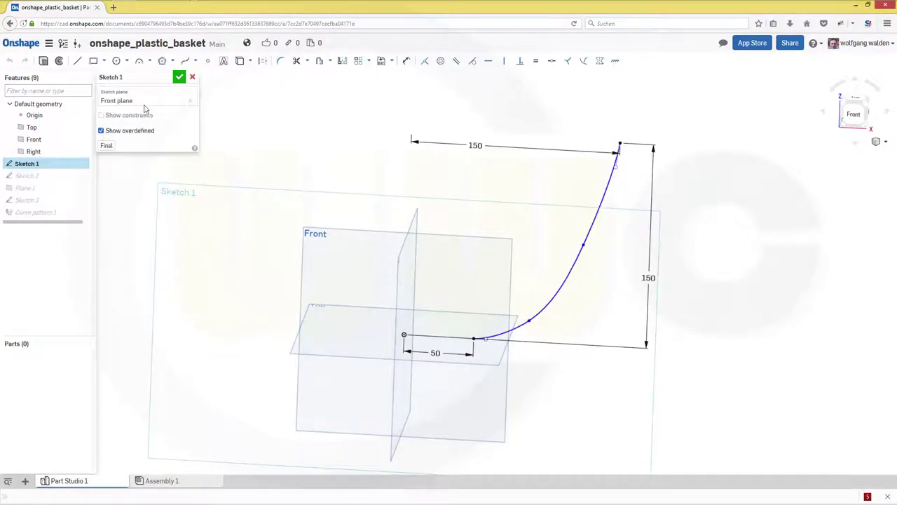
Draw a vertical line up from the origin and make it construction geometry.
left_click(78, 61)
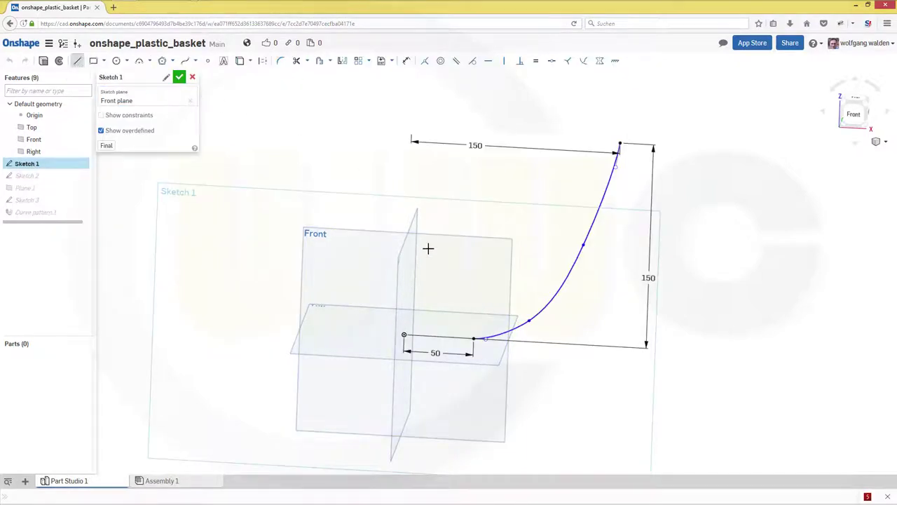
left_click(404, 333)
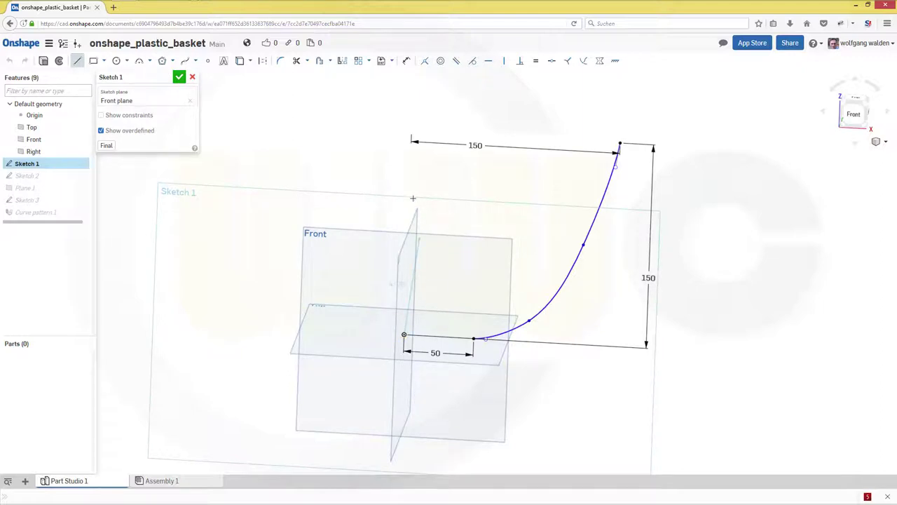
left_click(409, 131)
key("Escape")
right_click(412, 181)
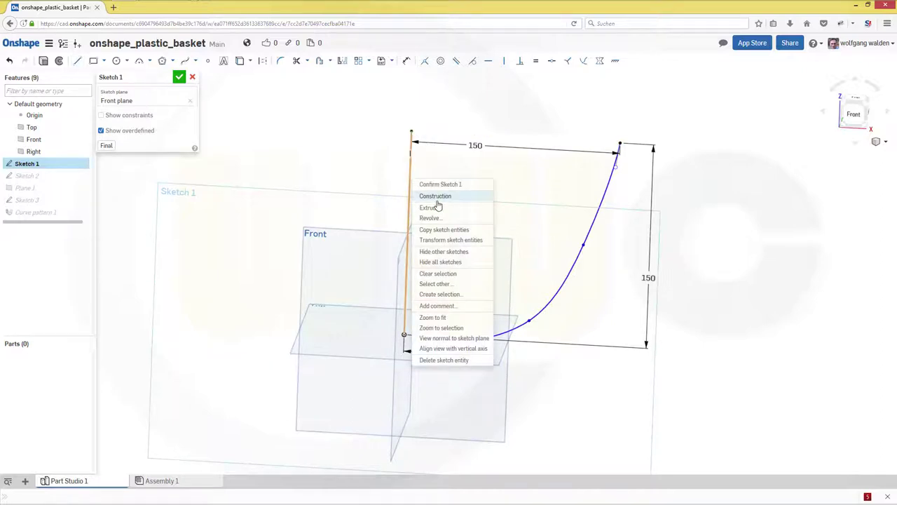
left_click(437, 196)
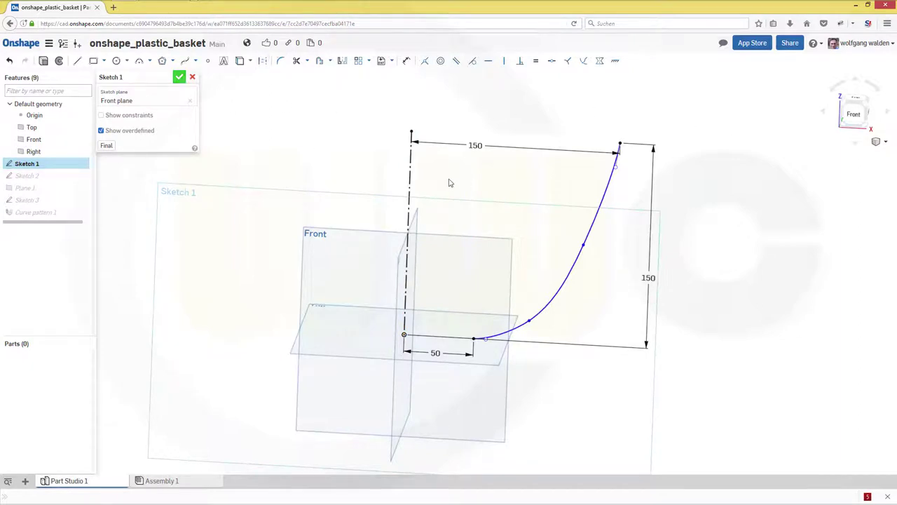
mouse_move(456, 191)
right_mouse_down()
mouse_move(469, 192)
mouse_move(454, 192)
right_mouse_up()
Sweep the Sketch 3 circle along the Sketch 1 curve into the solid rod Part 1.
left_click(56, 188)
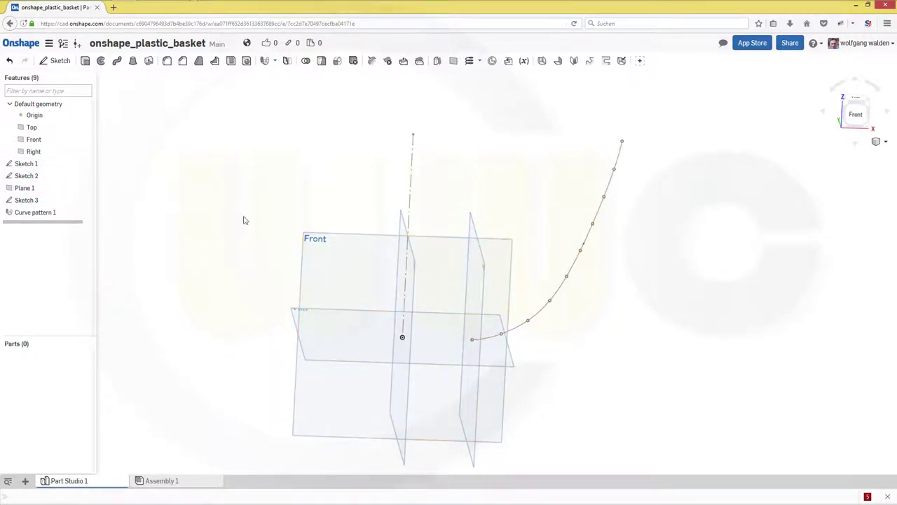
left_click(116, 61)
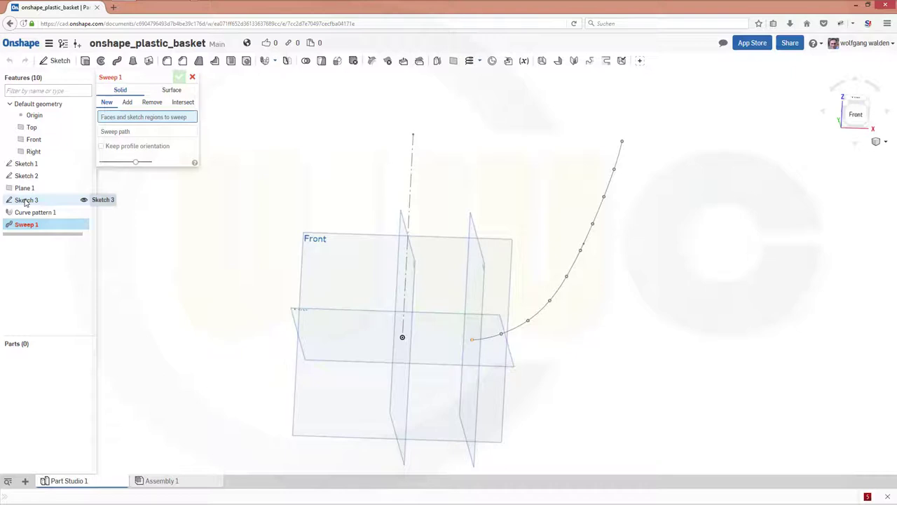
left_click(26, 200)
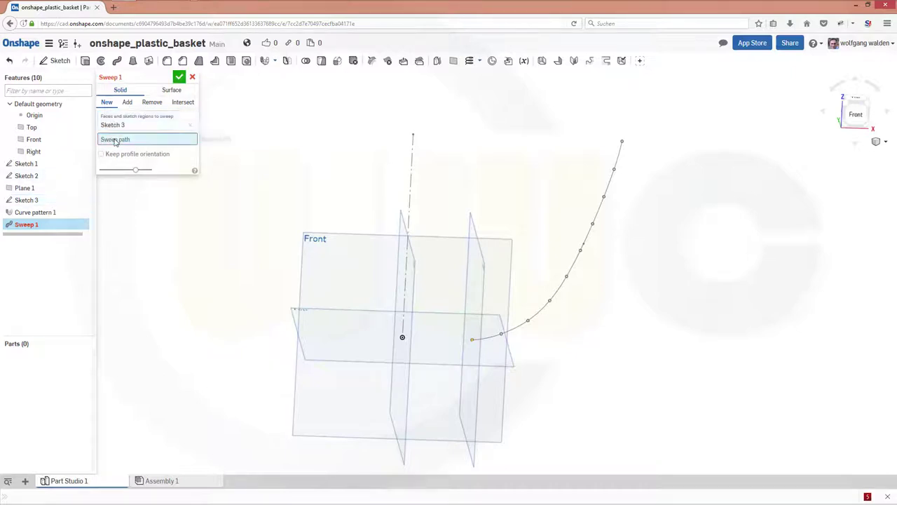
left_click(36, 168)
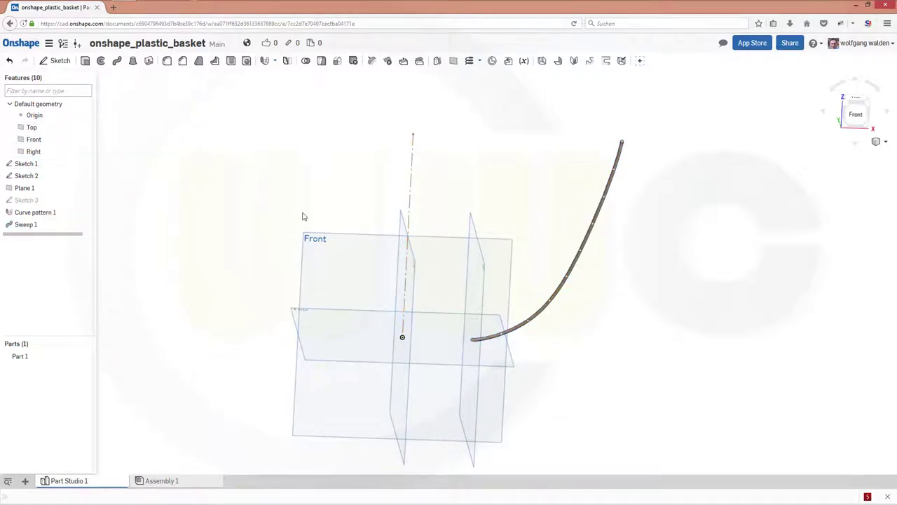
right_click_drag(303, 215, 279, 214)
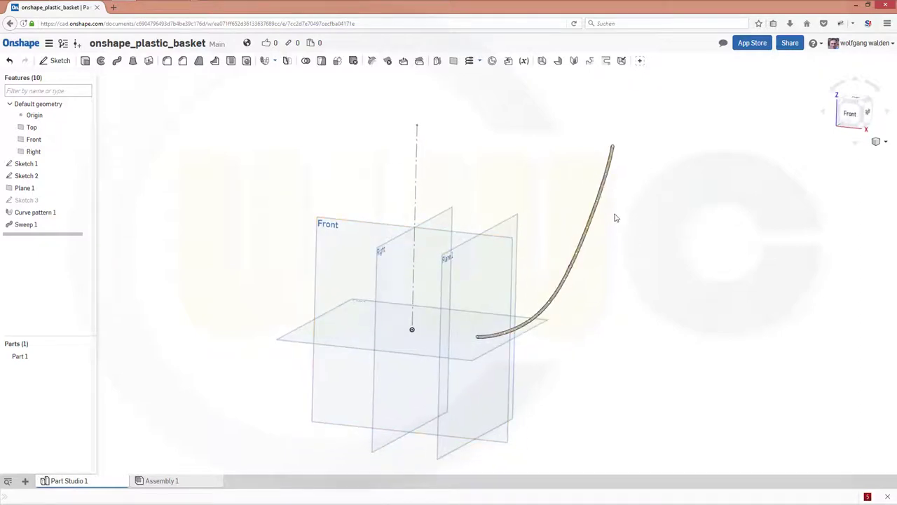
mouse_move(647, 210)
right_mouse_down()
mouse_move(669, 203)
mouse_move(659, 210)
right_mouse_up()
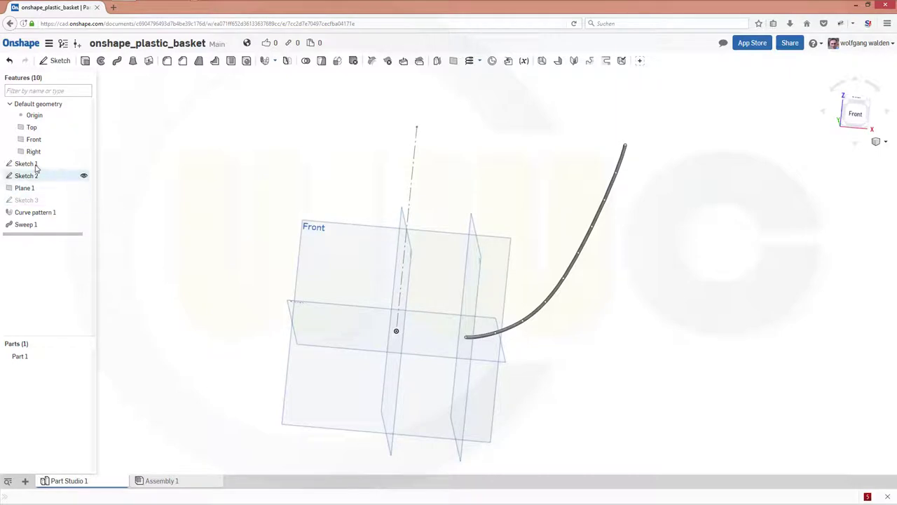
Revolve the Sketch 1 curve a full turn as a surface around the vertical construction line.
left_click(101, 60)
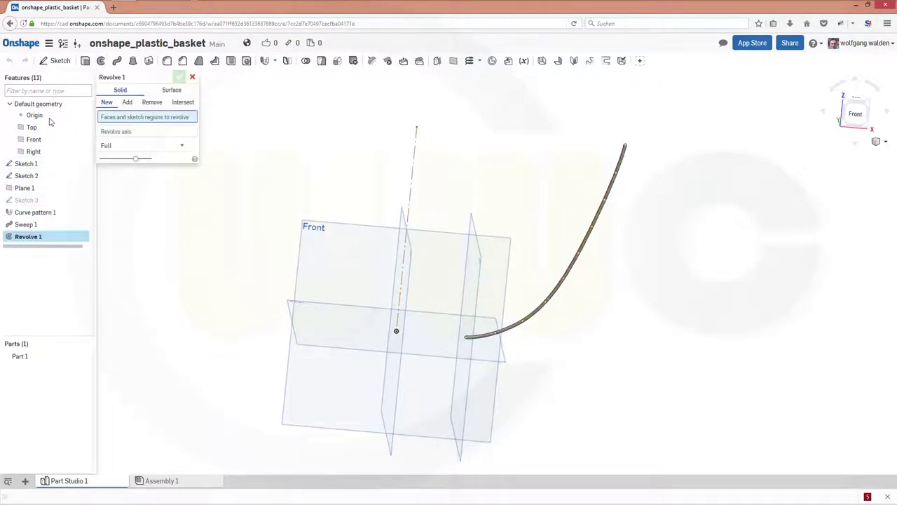
left_click(30, 165)
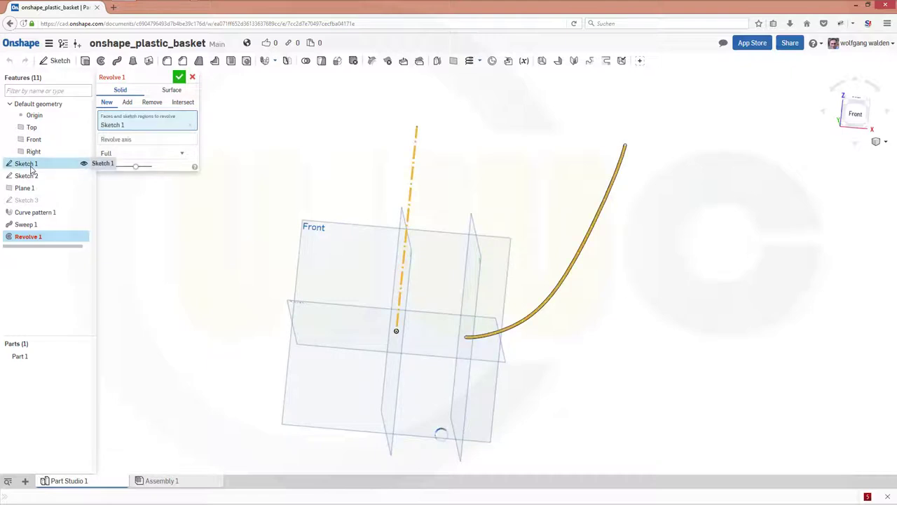
left_click(412, 172)
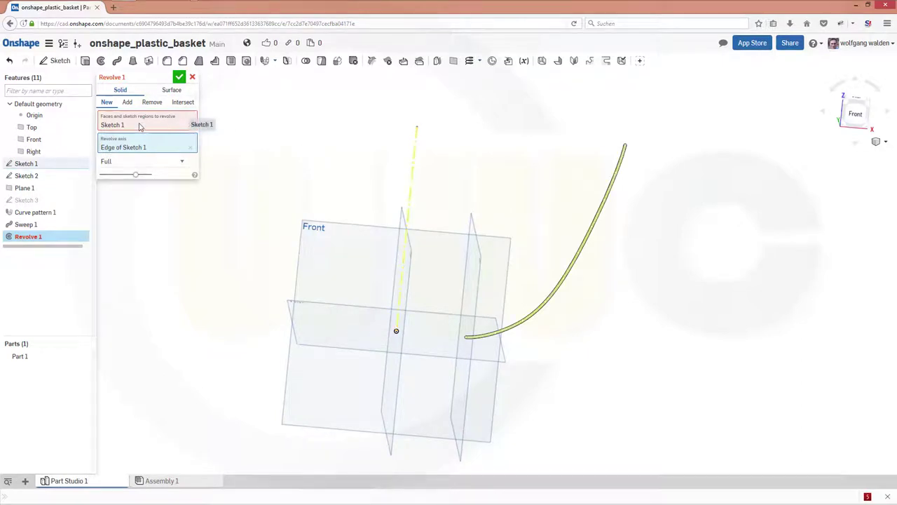
left_click(171, 90)
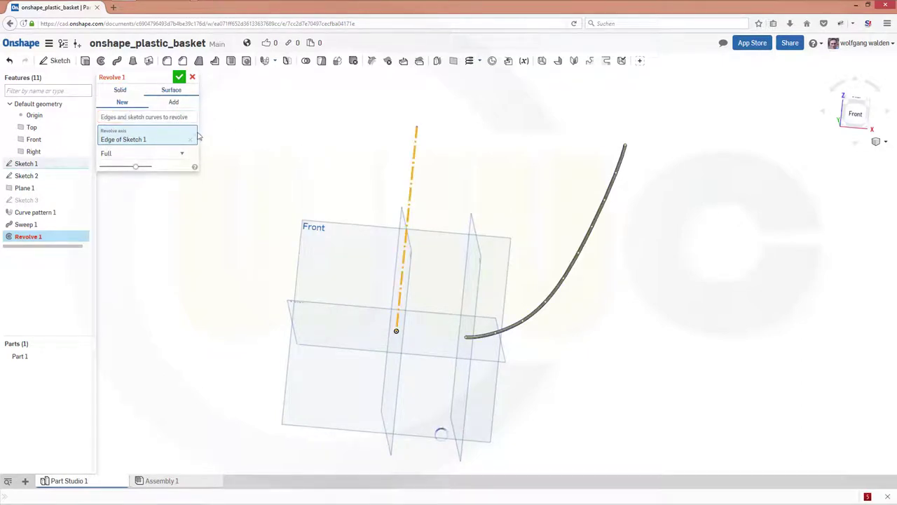
left_click(163, 120)
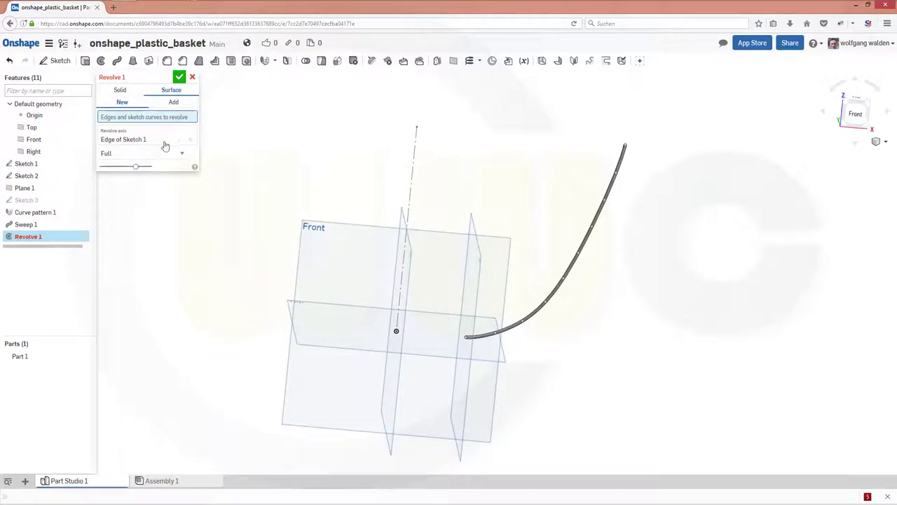
left_click(26, 163)
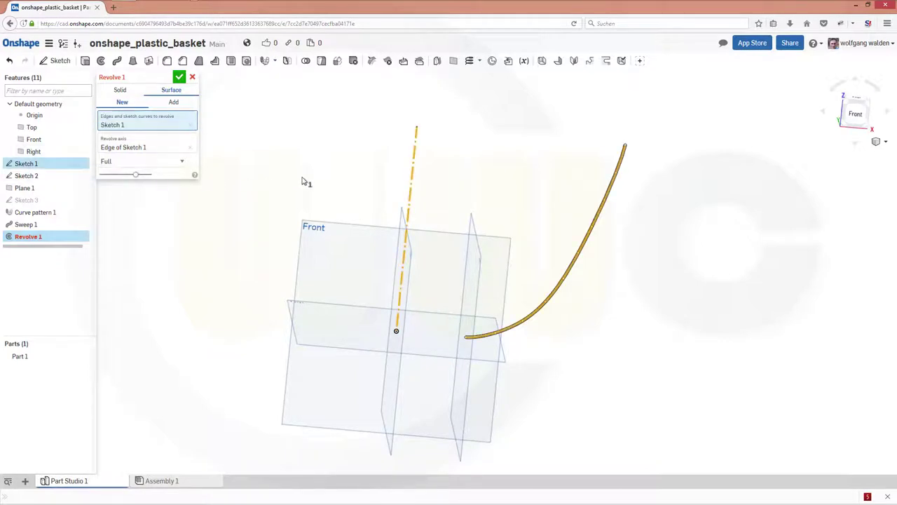
right_click_drag(668, 312, 624, 315)
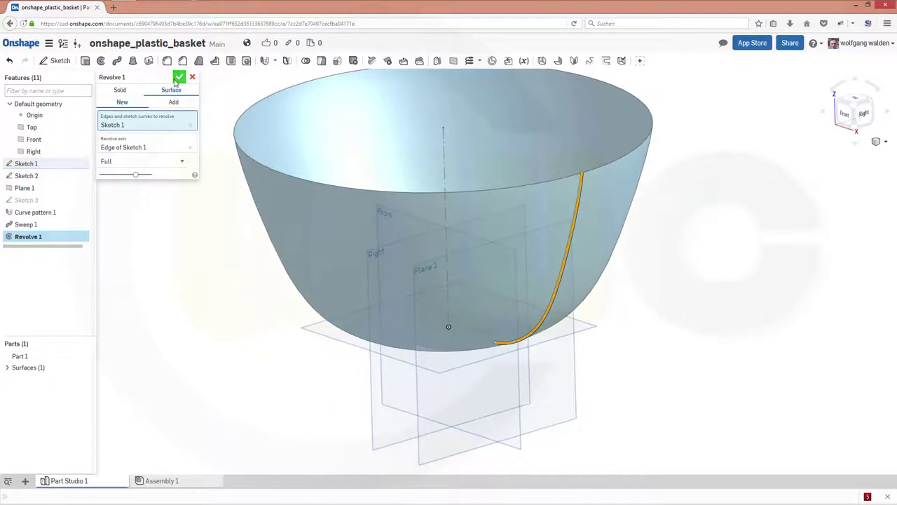
left_click(179, 76)
right_click_drag(311, 171, 331, 214)
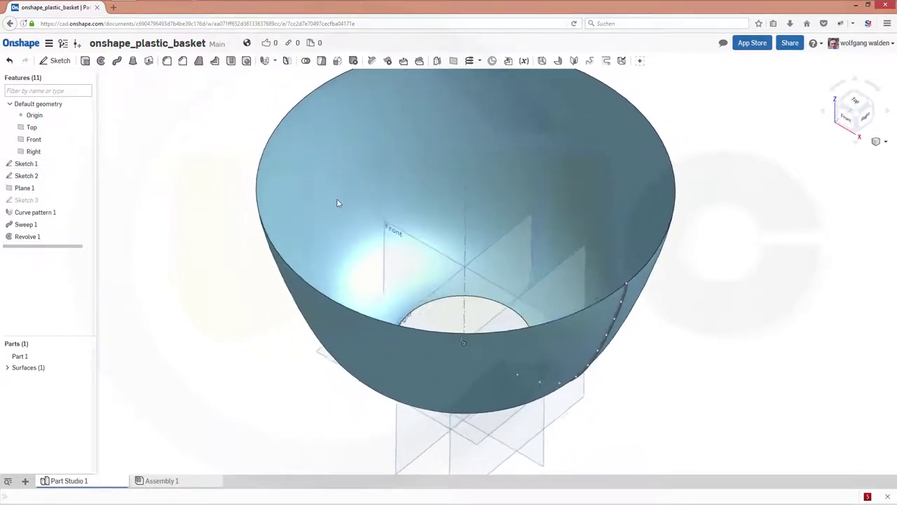
Thicken the revolved bowl surface 0.5 mm in both directions as a new solid, Part 2.
right_click_drag(338, 202, 296, 211)
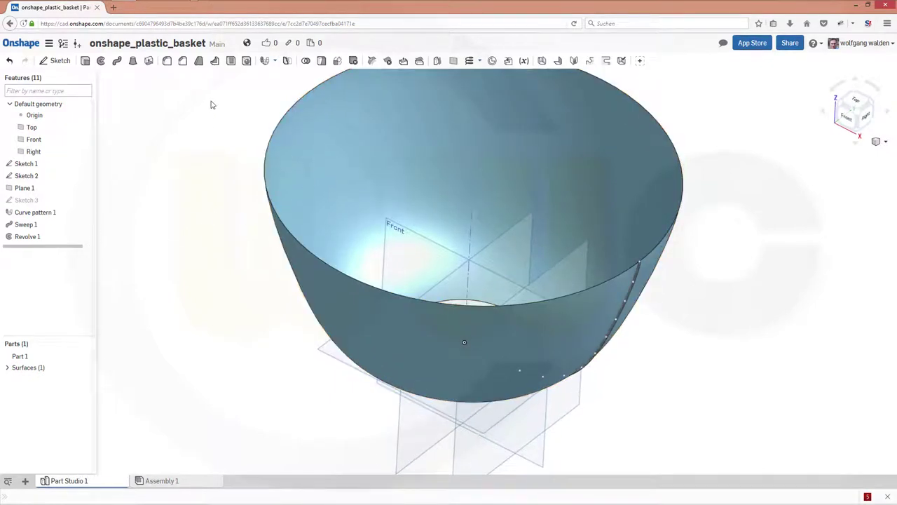
left_click(149, 63)
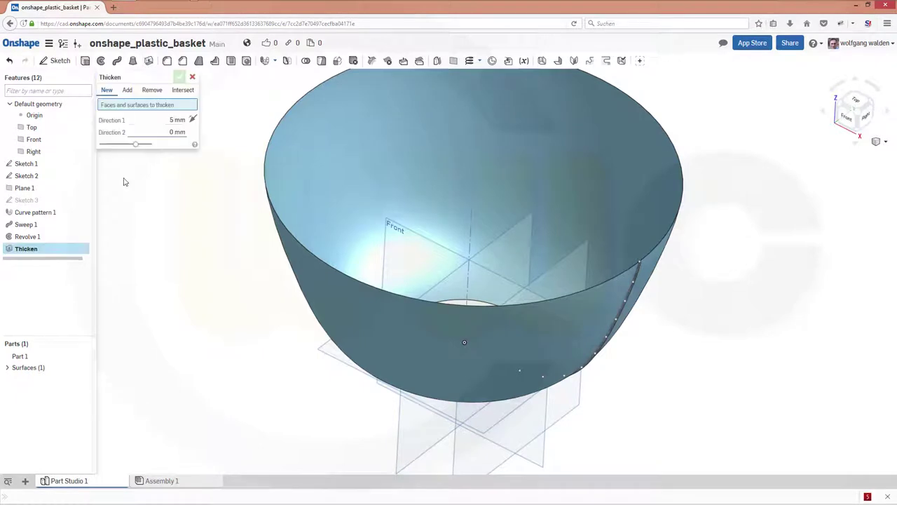
left_click(319, 169)
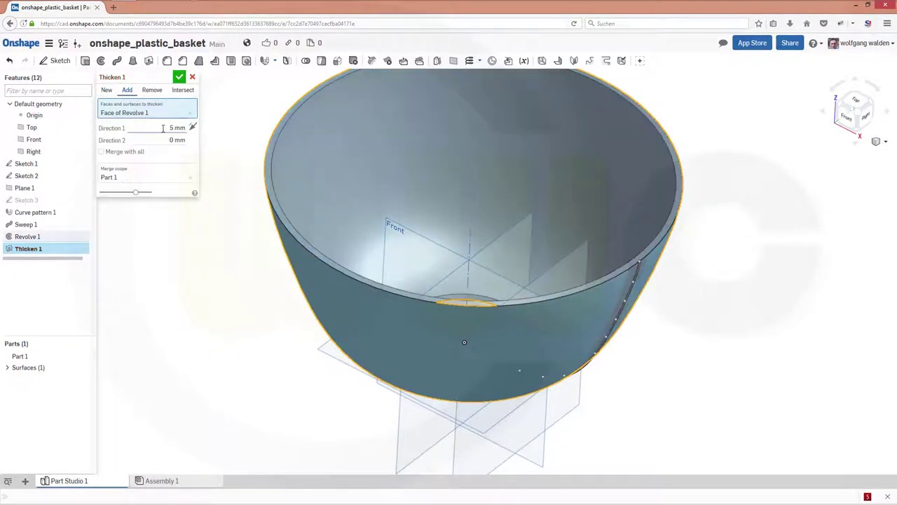
left_click(163, 128)
type("0.5")
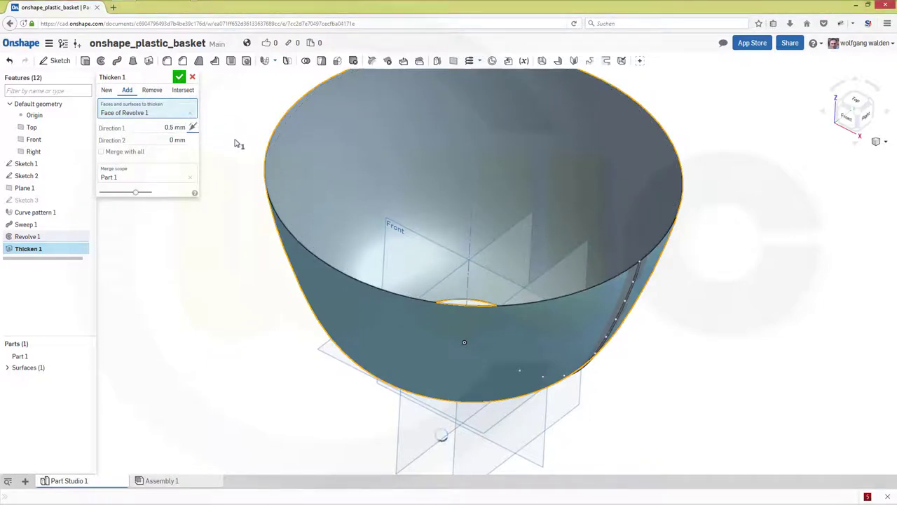
key("Tab")
type("0.5")
key("Tab")
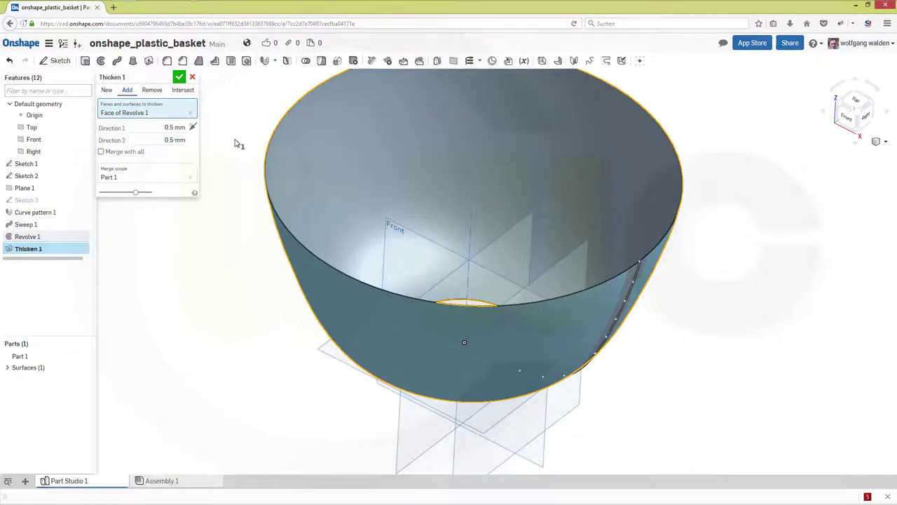
left_click(106, 90)
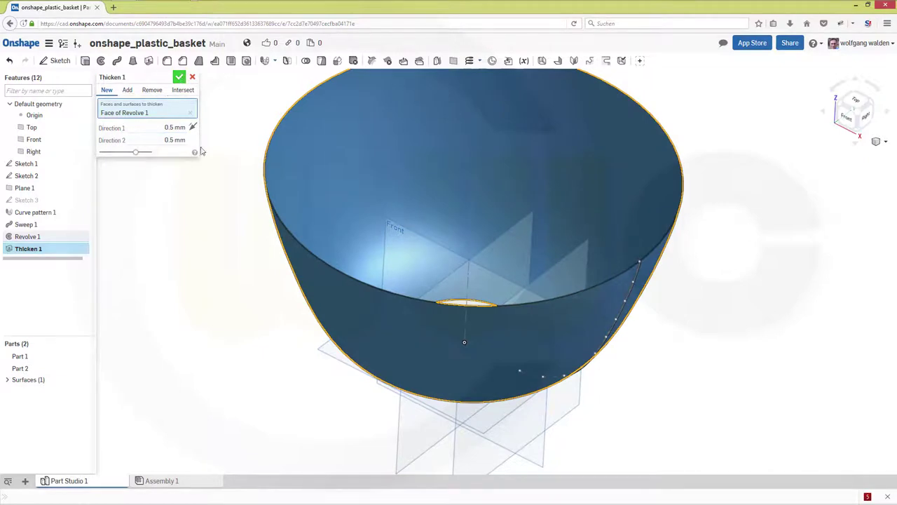
right_click_drag(458, 263, 372, 297)
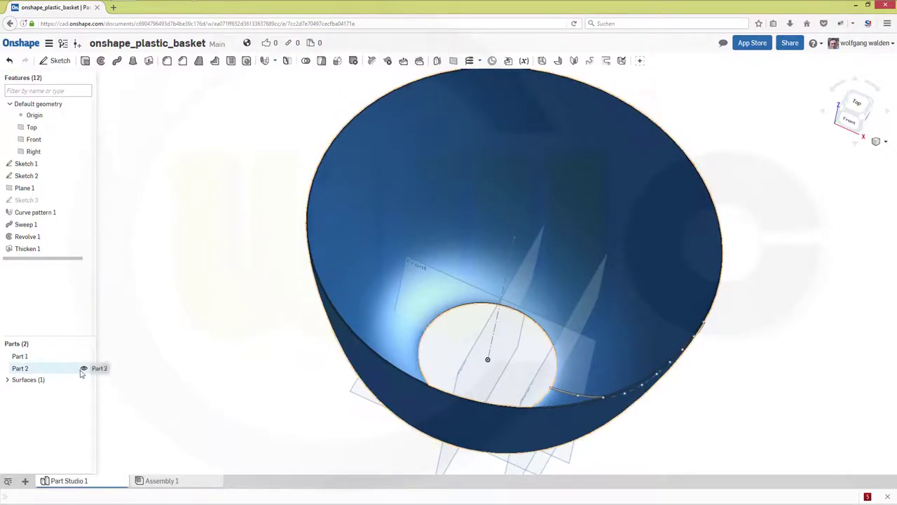
Hide Part 2, Surface 1 and Part 1, leaving only the planes and spline curve.
left_click(82, 369)
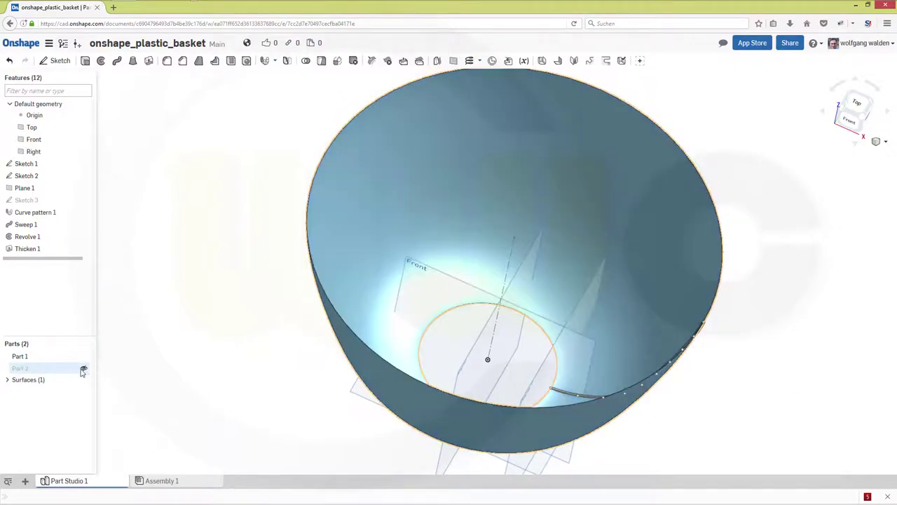
left_click(8, 382)
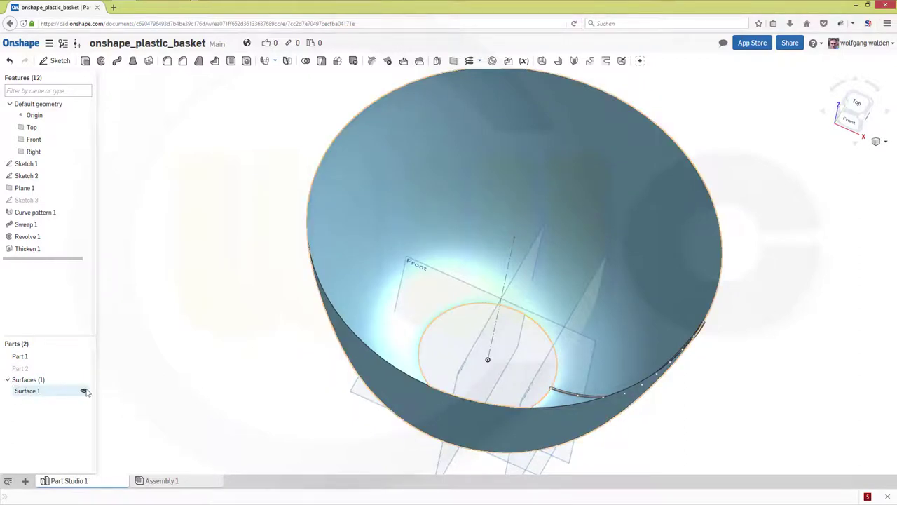
left_click(84, 391)
right_click_drag(423, 302, 430, 278)
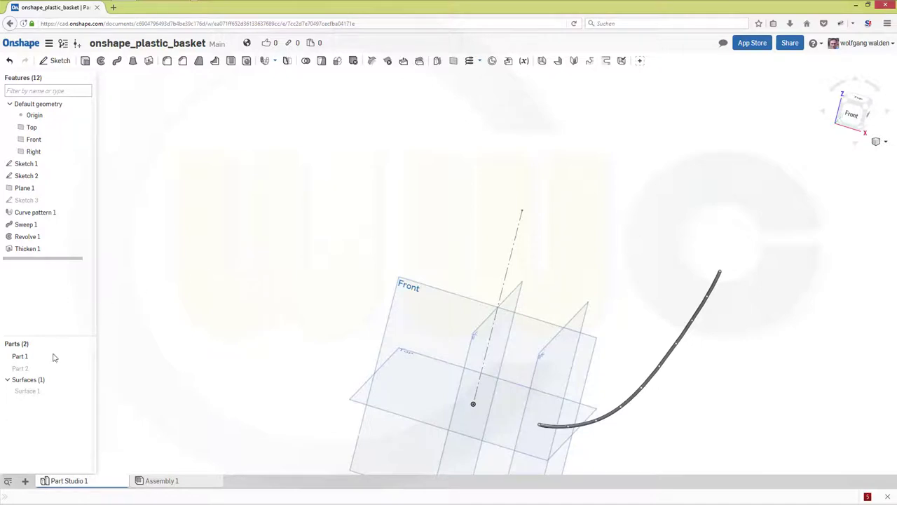
left_click(84, 357)
right_click_drag(224, 307, 696, 311)
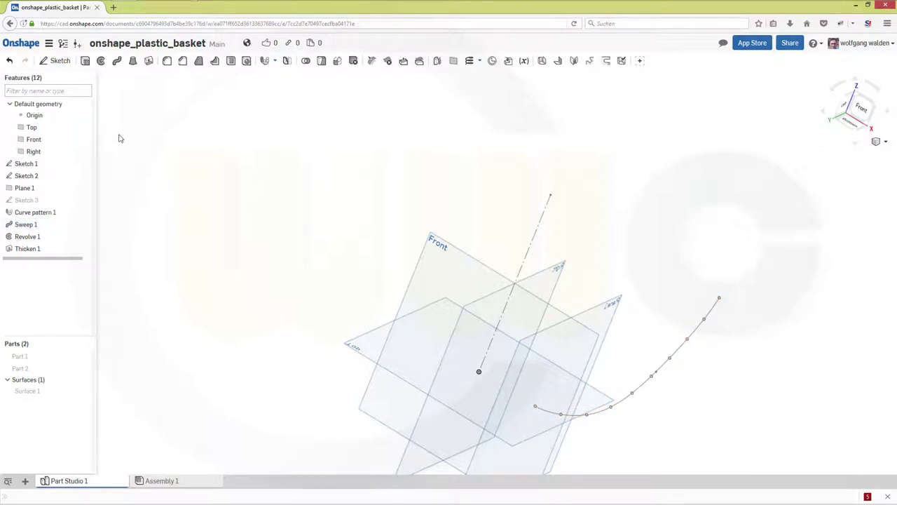
left_click(117, 61)
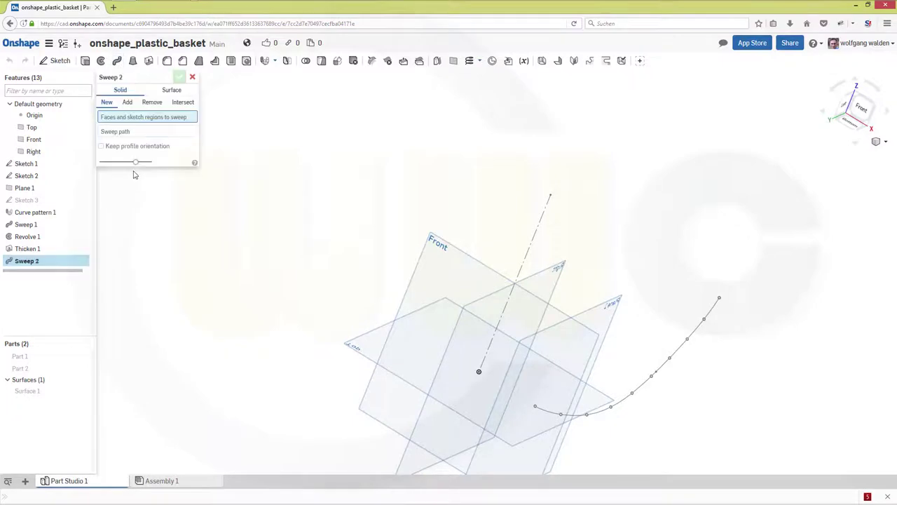
right_click_drag(813, 428, 794, 430)
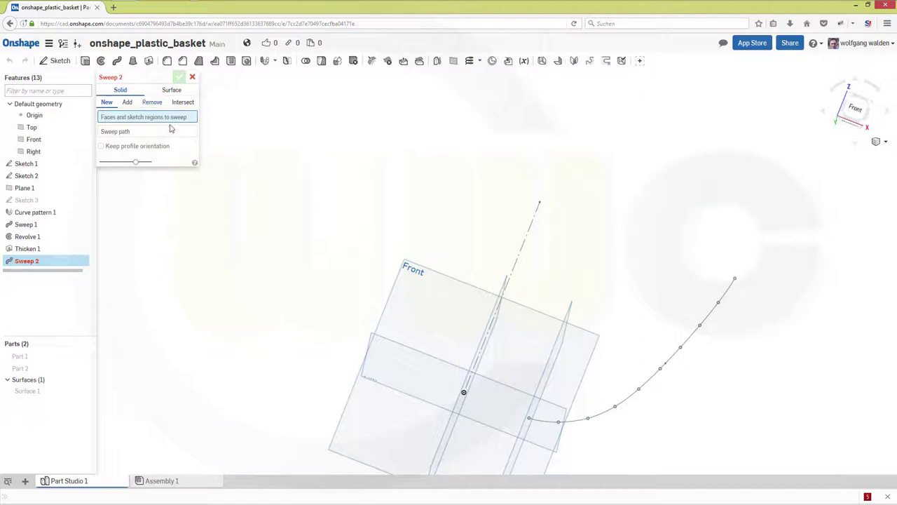
left_click(736, 281)
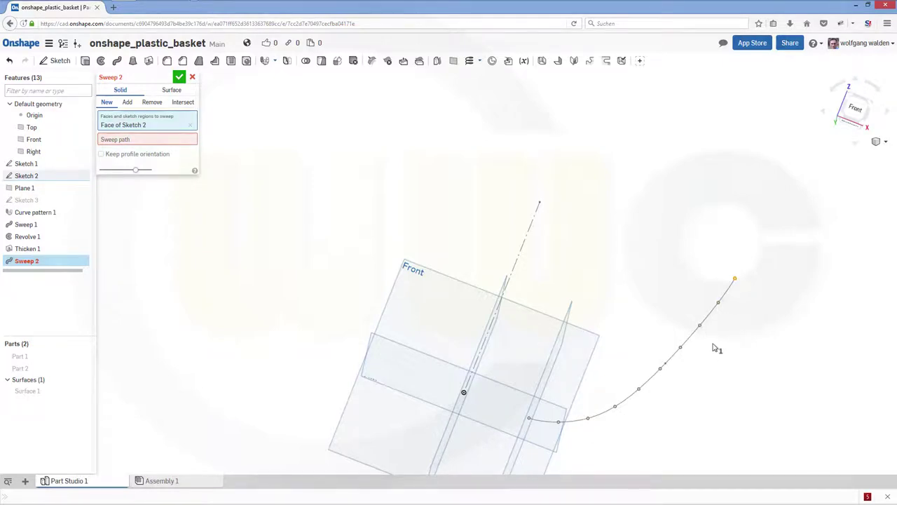
left_click(720, 307)
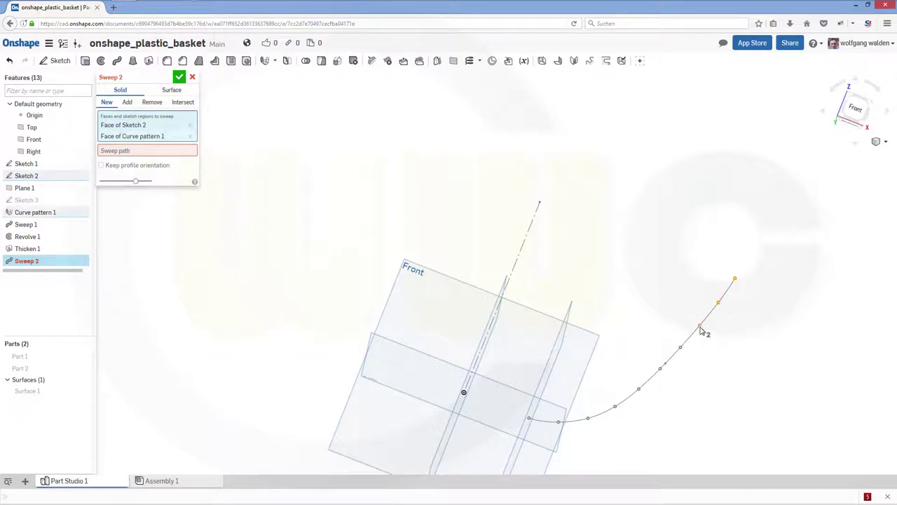
left_click(699, 327)
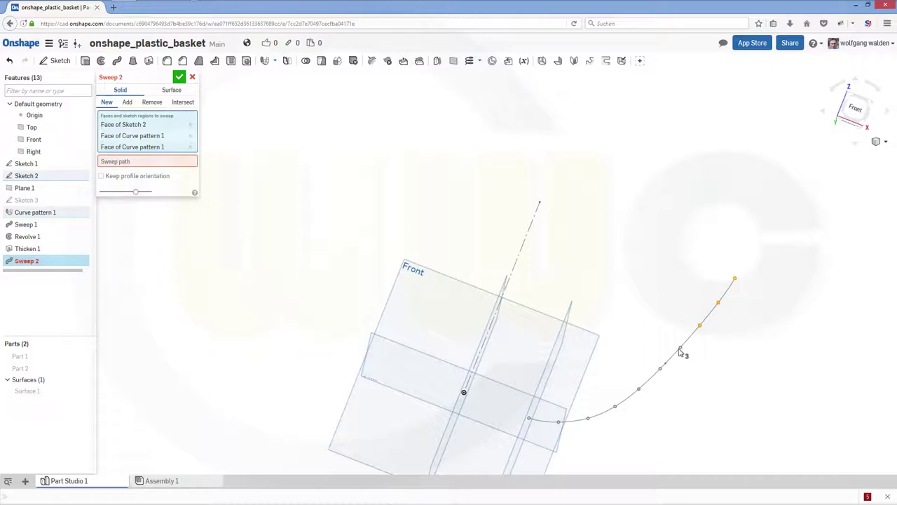
left_click(680, 349)
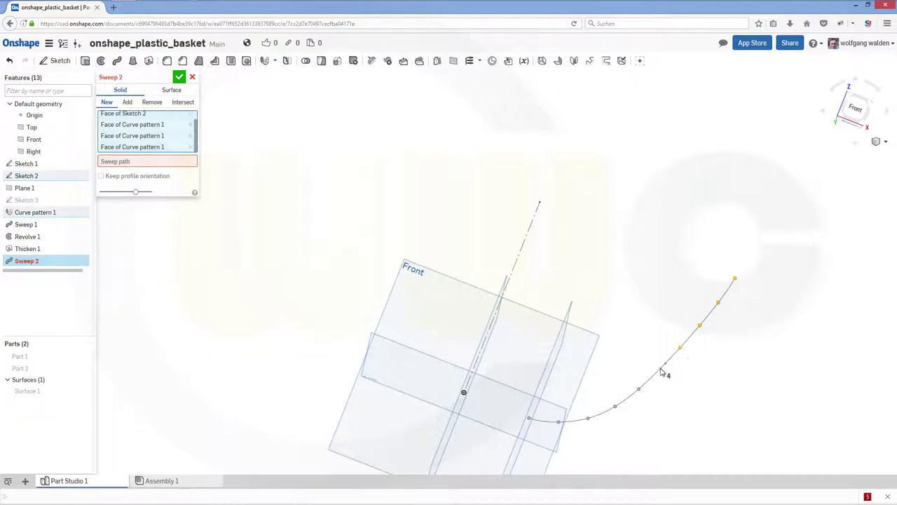
left_click(661, 371)
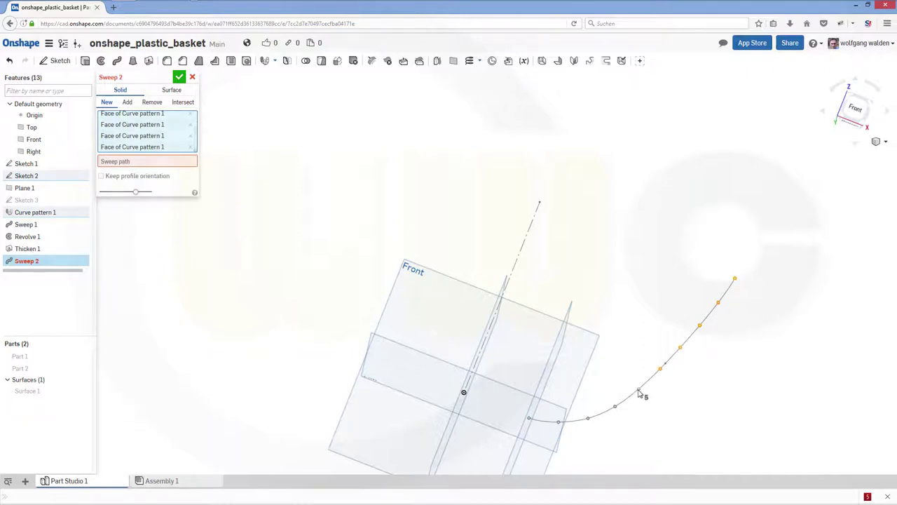
left_click(638, 391)
left_click(616, 409)
left_click(588, 421)
left_click(558, 424)
scroll(540, 434, "up", 5)
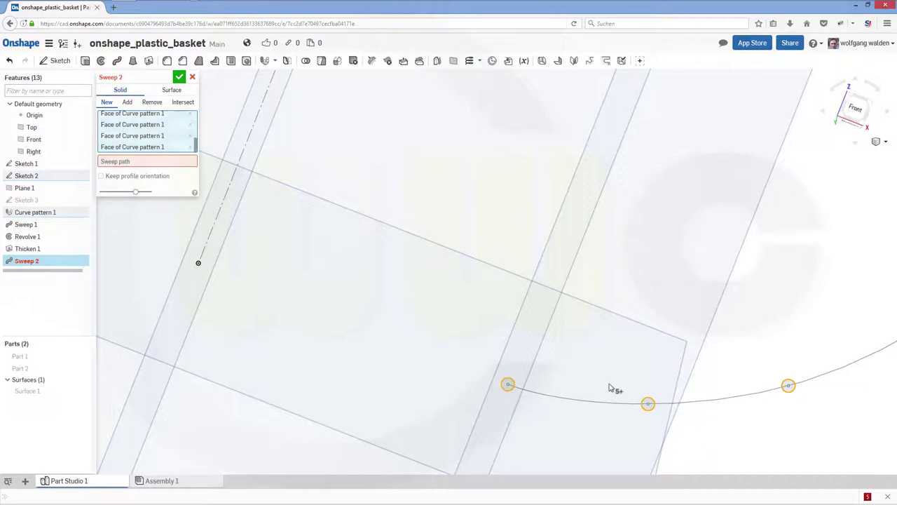
scroll(694, 400, "down", 5)
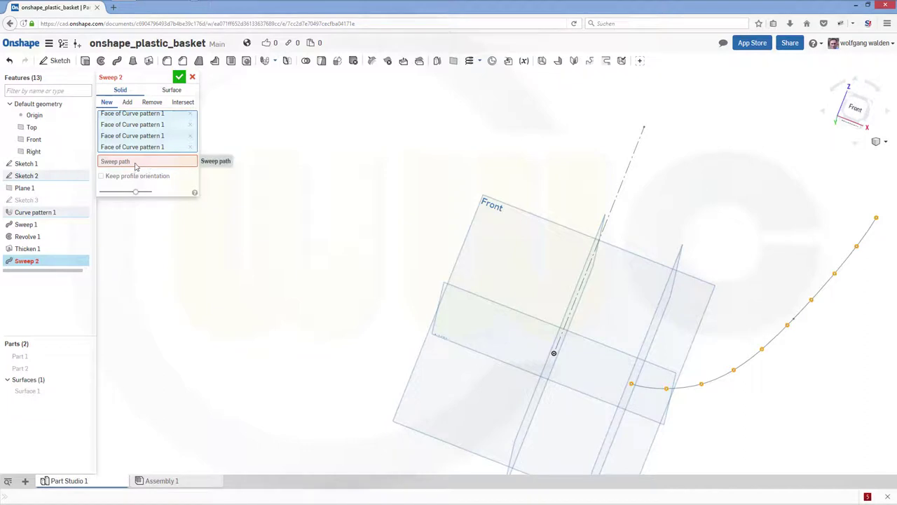
Cancel the sweep and start a revolve of Sketch 2 plus the eight patterned circles.
left_click(192, 77)
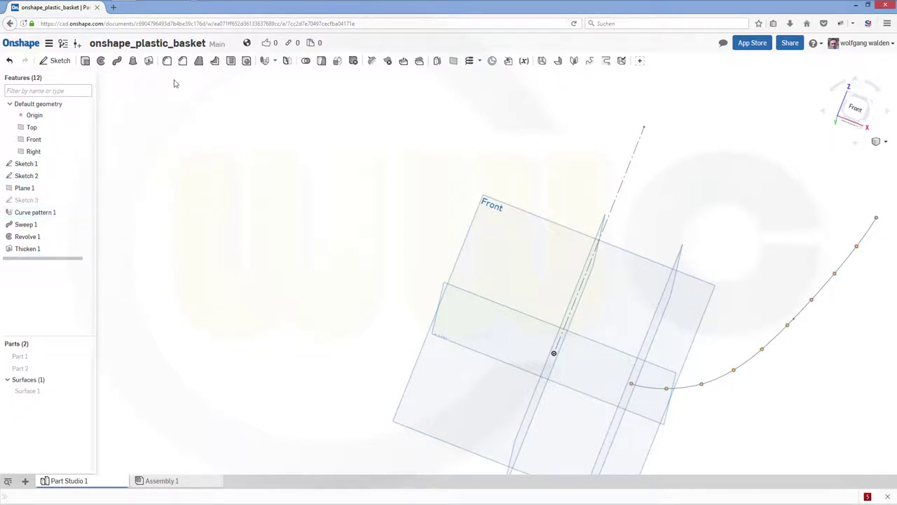
left_click(101, 60)
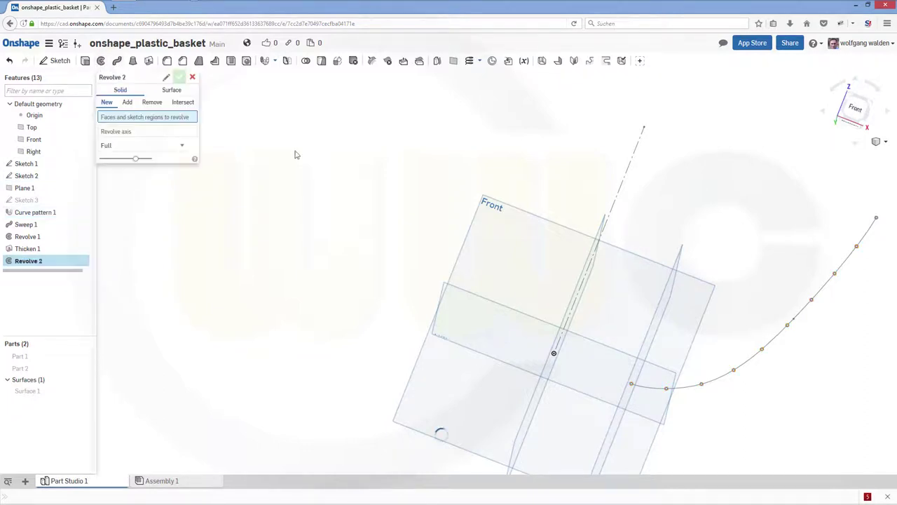
scroll(773, 256, "down", 3)
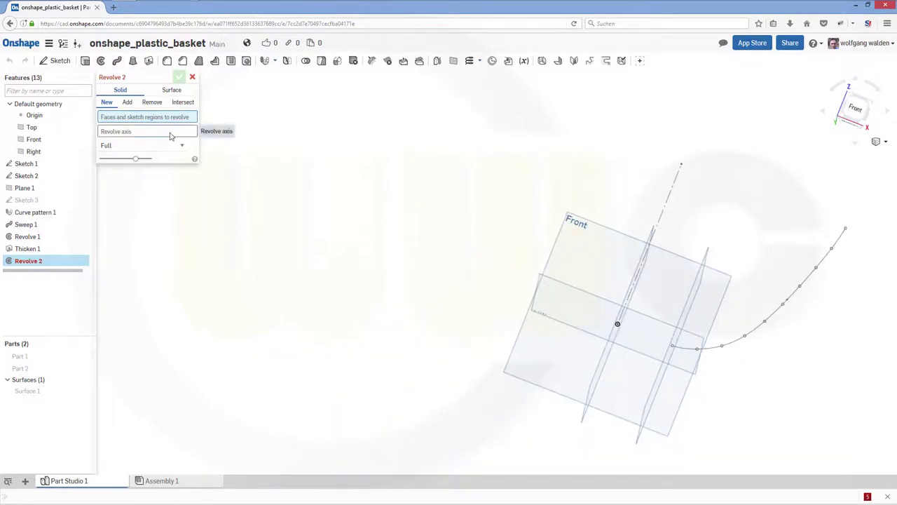
left_click(846, 232)
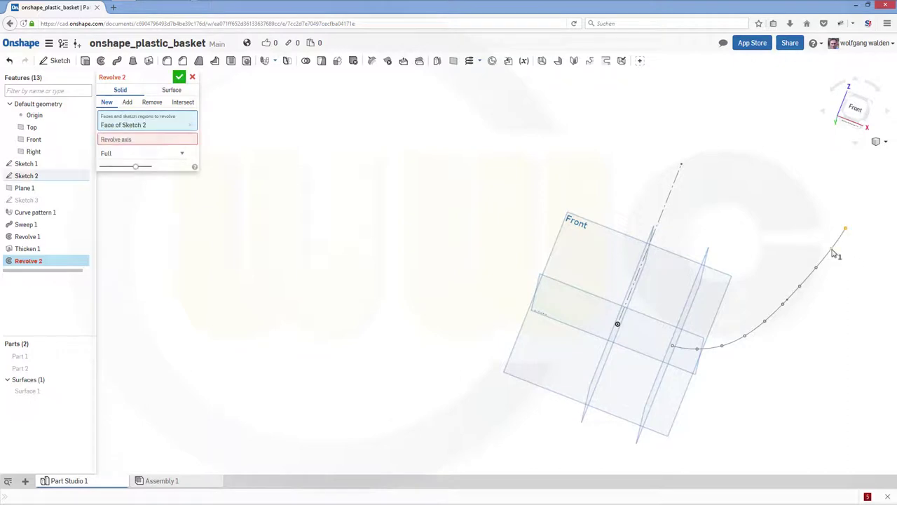
left_click(833, 253)
left_click(817, 272)
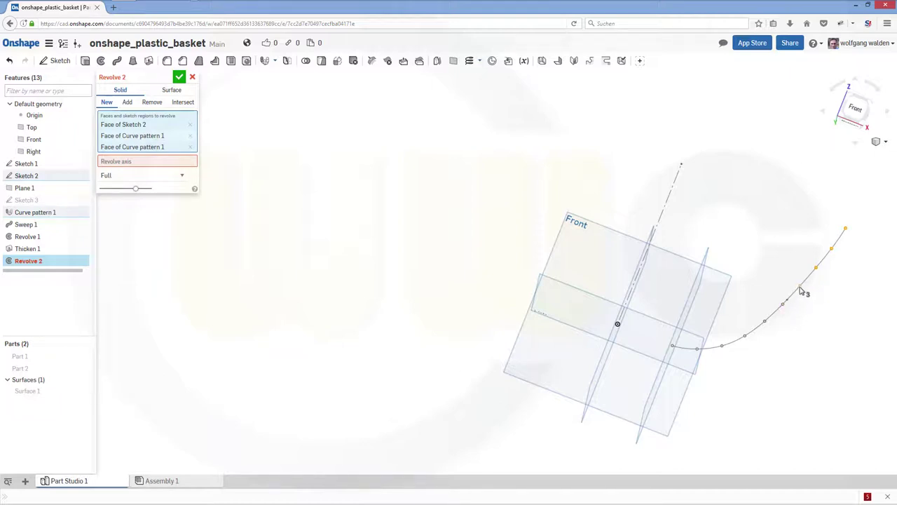
left_click(801, 288)
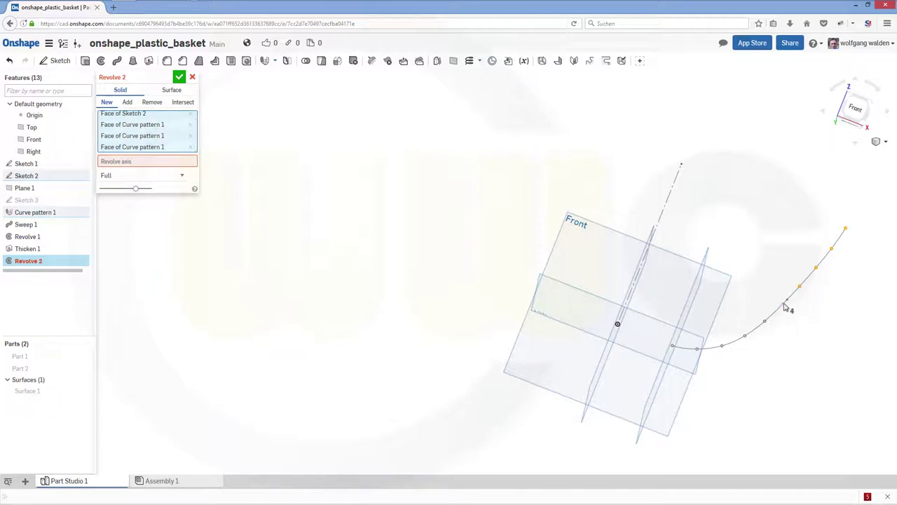
left_click(785, 306)
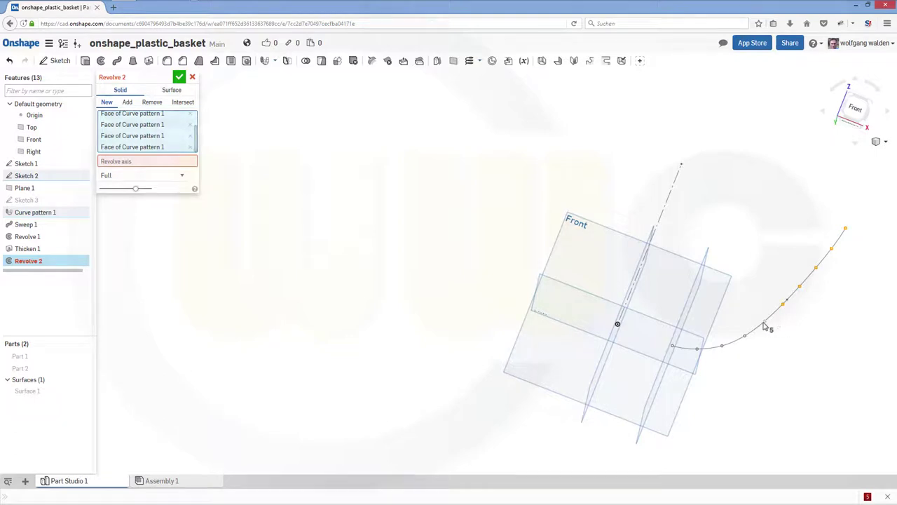
left_click(749, 342)
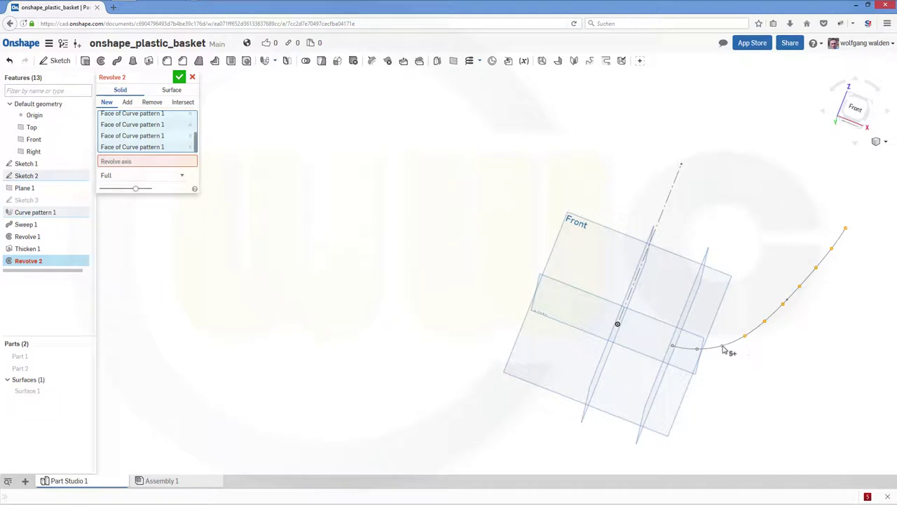
left_click(724, 349)
left_click(699, 350)
left_click(675, 351)
Revolve the circles fully around the Sketch 1 axis into stacked rings, then show Part 1.
left_click(139, 163)
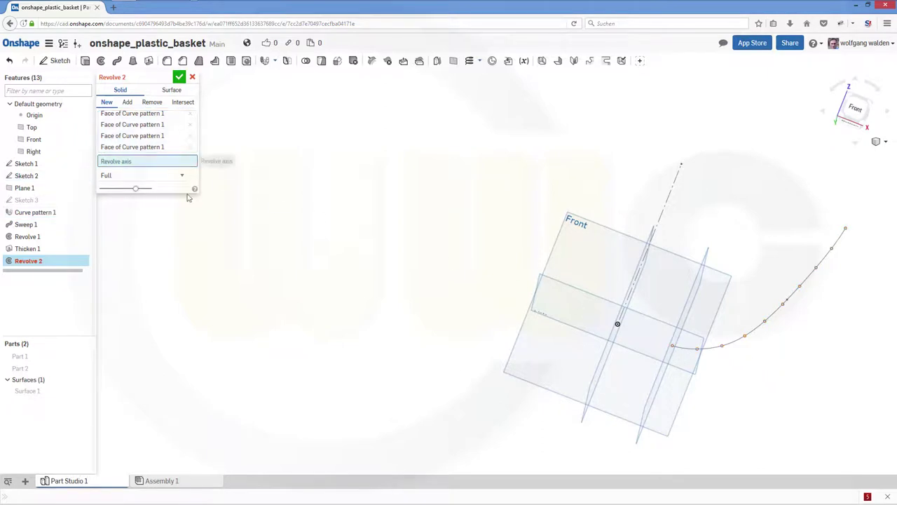
left_click(668, 208)
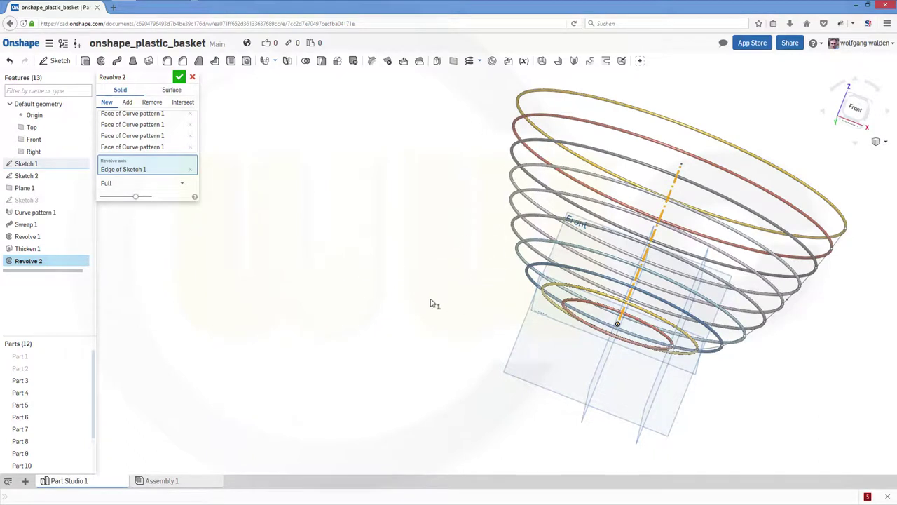
left_click(179, 78)
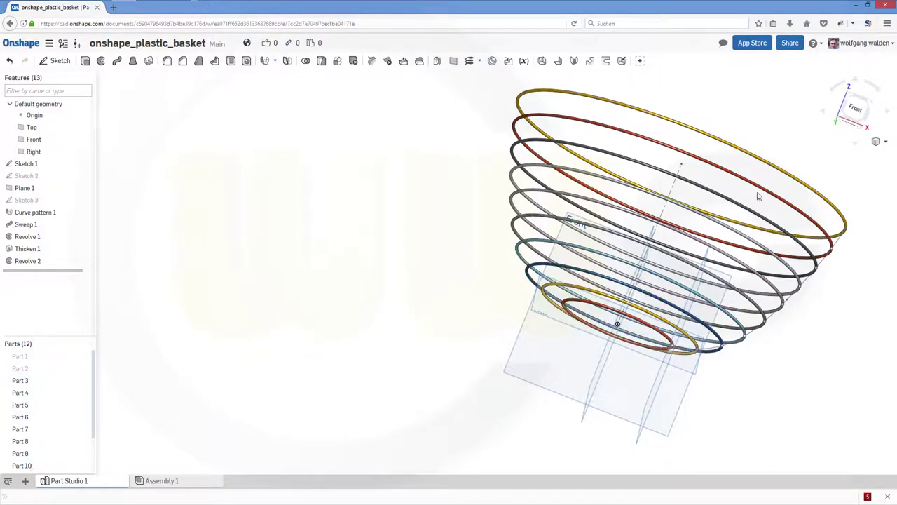
right_click_drag(730, 185, 333, 221)
right_click_drag(283, 257, 373, 151)
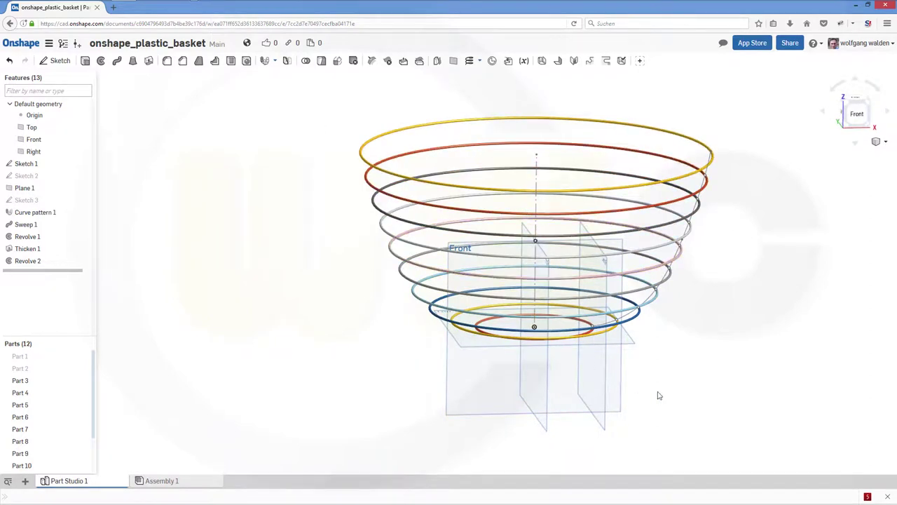
right_click_drag(689, 342, 673, 288)
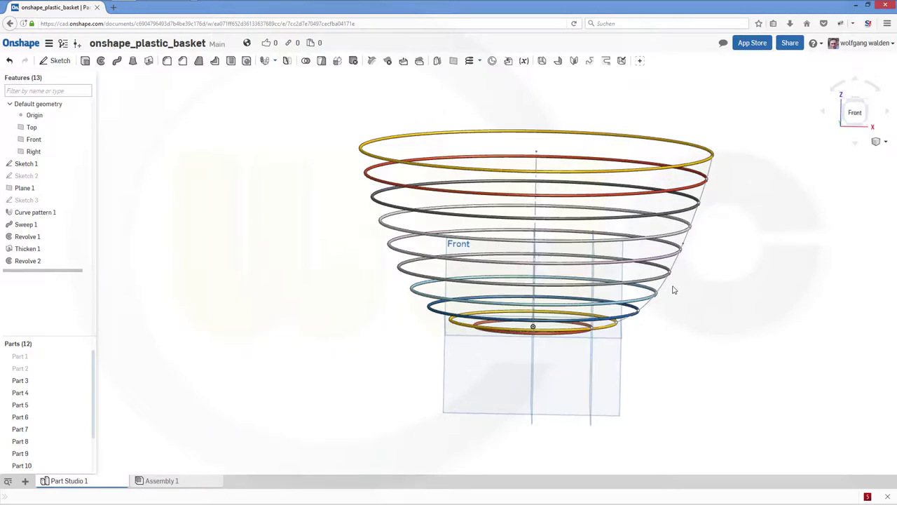
left_click(84, 358)
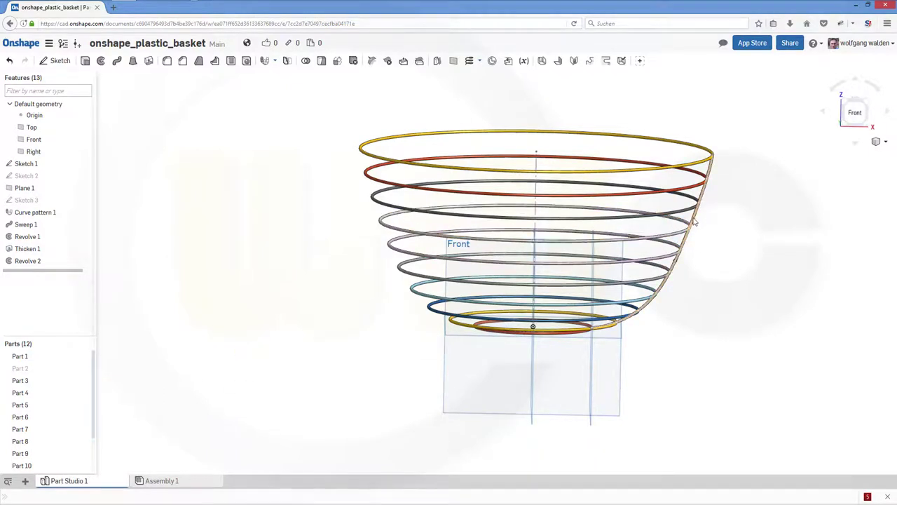
Circular-pattern Part 1 with 32 instances around the Sketch 1 edge axis.
left_click(275, 63)
left_click(277, 89)
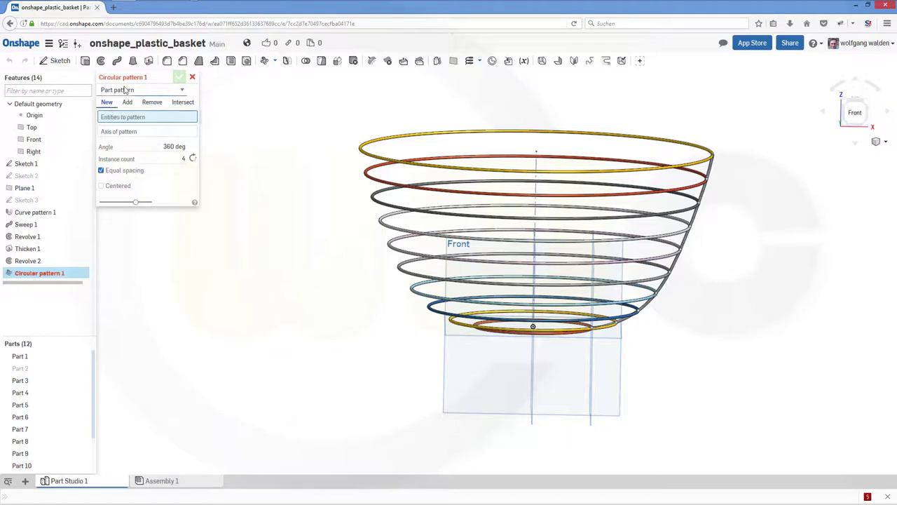
left_click(686, 244)
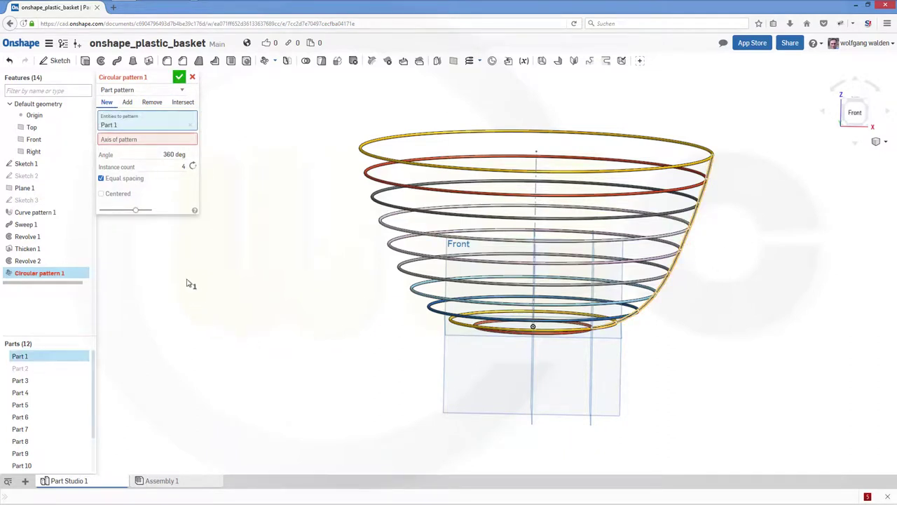
left_click(131, 140)
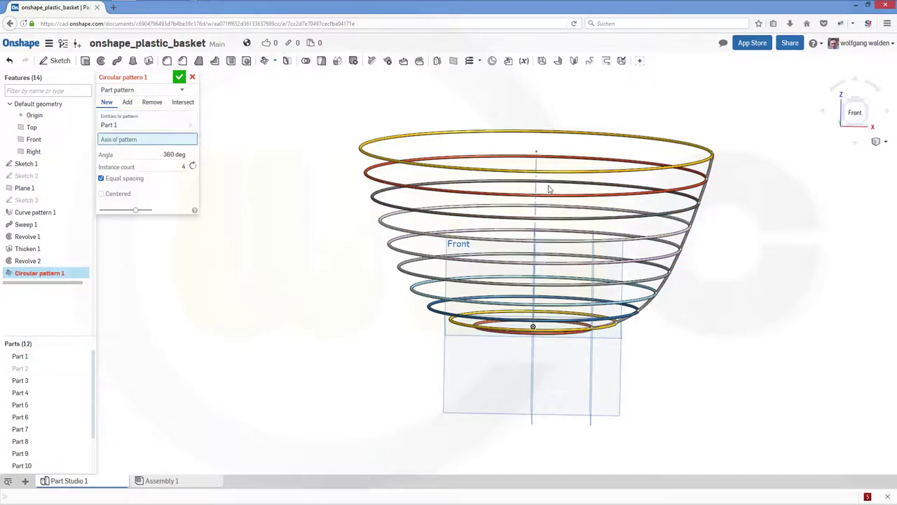
left_click(610, 226)
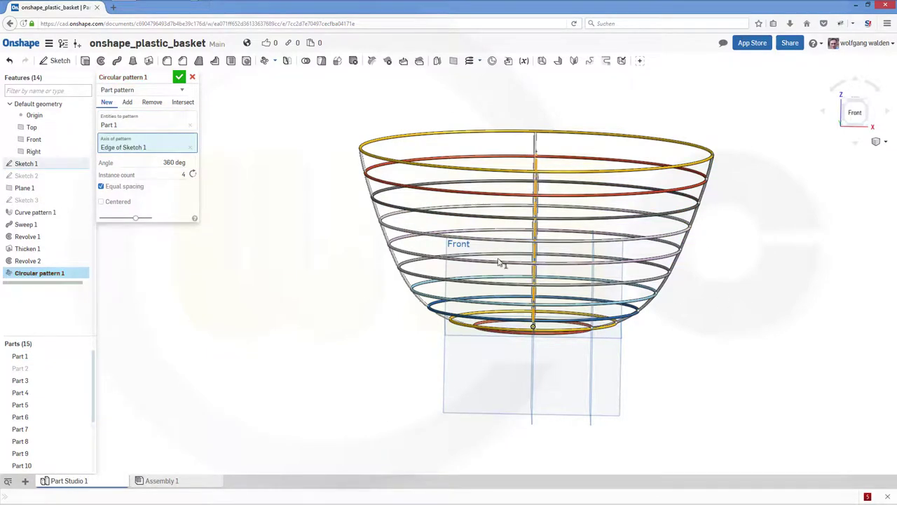
left_click(158, 176)
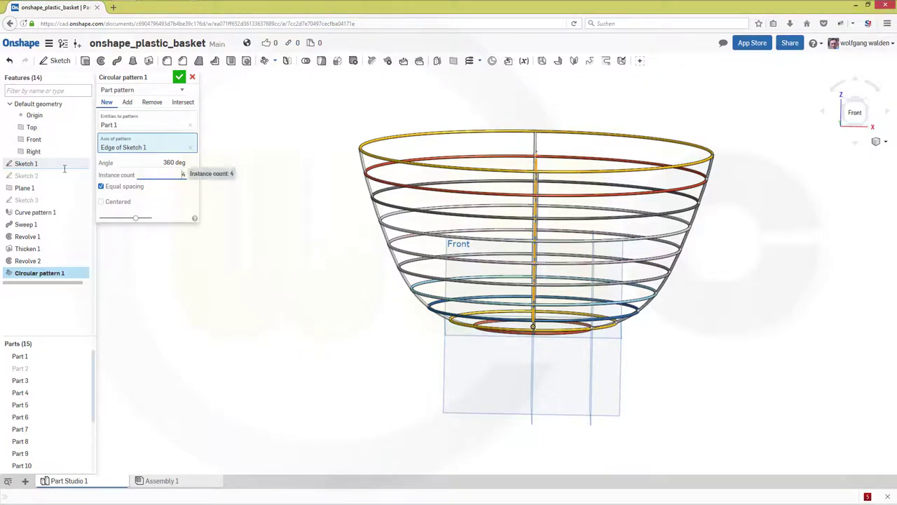
double_click(173, 175)
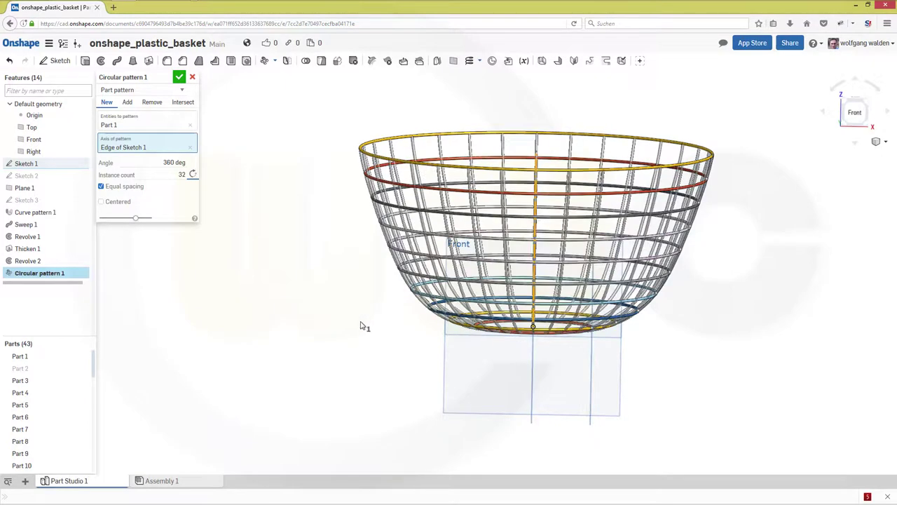
right_click_drag(360, 326, 361, 344)
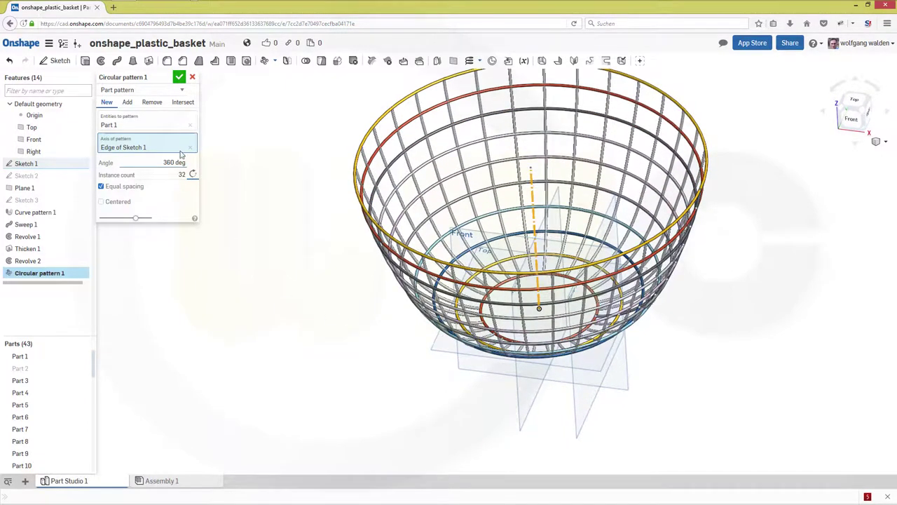
left_click(179, 76)
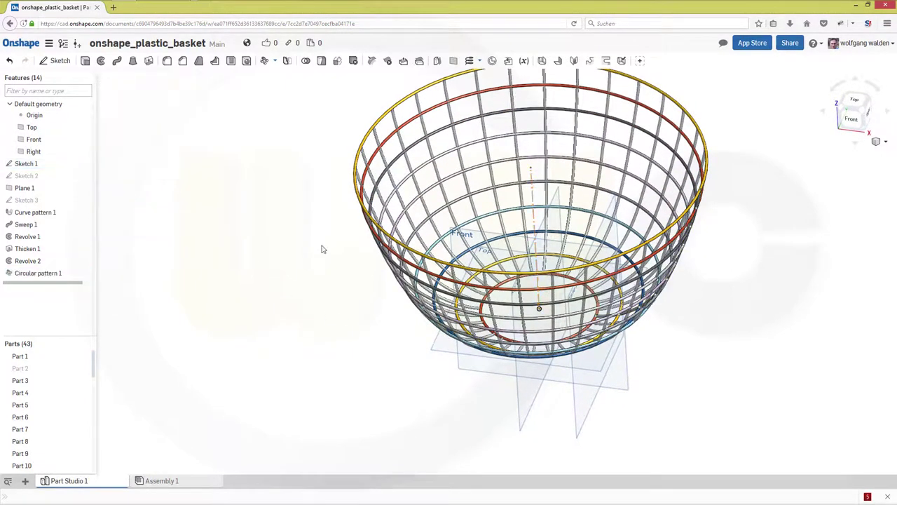
Hide all reference planes from a plane's context menu.
scroll(572, 150, "up", 2)
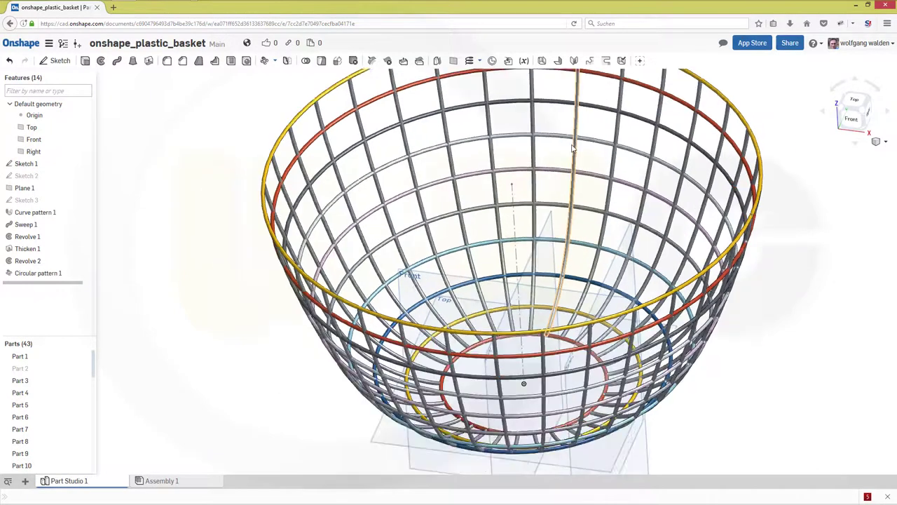
scroll(572, 150, "down", 3)
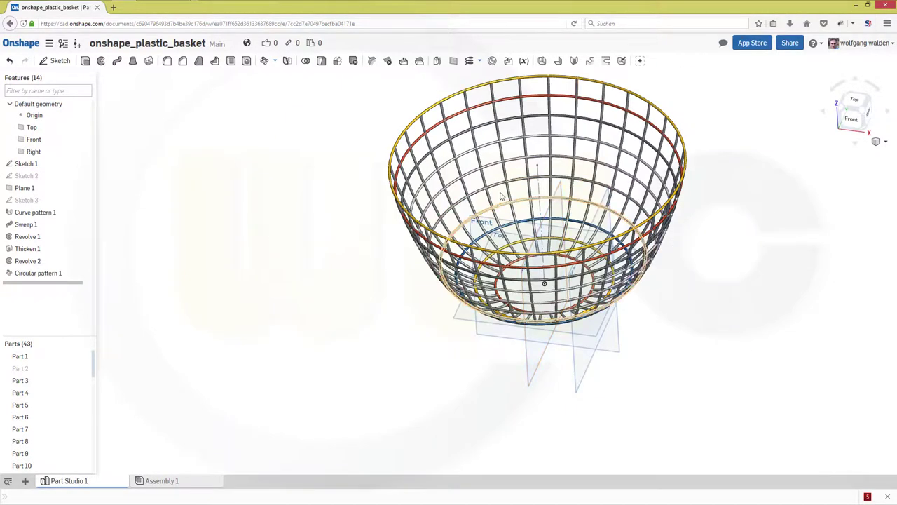
right_click_drag(502, 195, 683, 127)
scroll(683, 127, "up", 3)
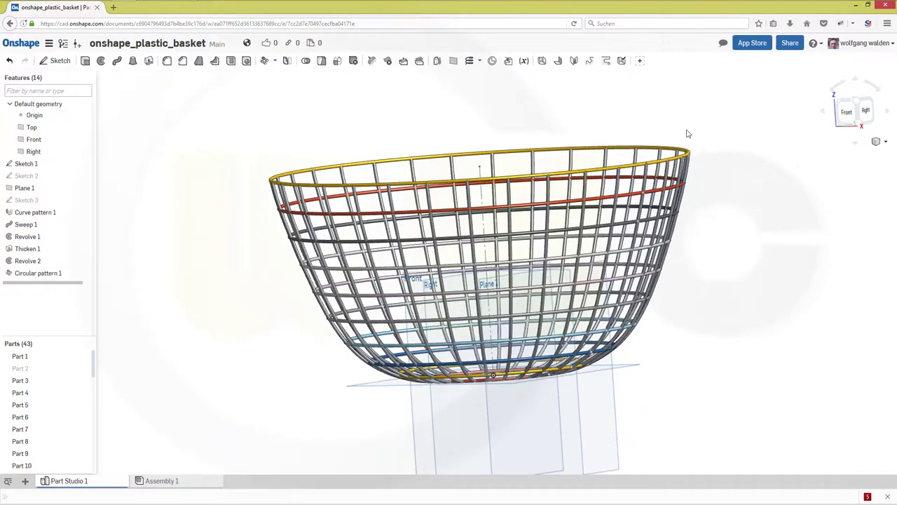
scroll(720, 170, "down", 2)
right_click_drag(719, 170, 264, 302)
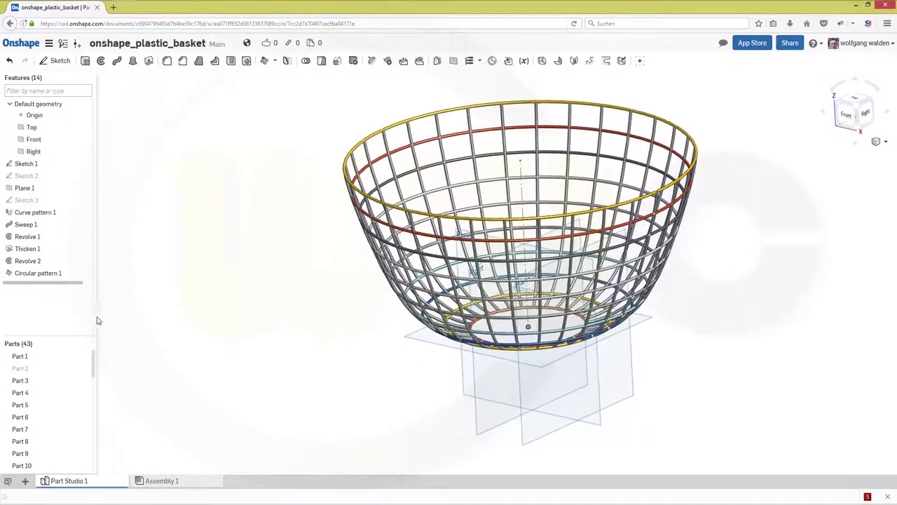
right_click(469, 398)
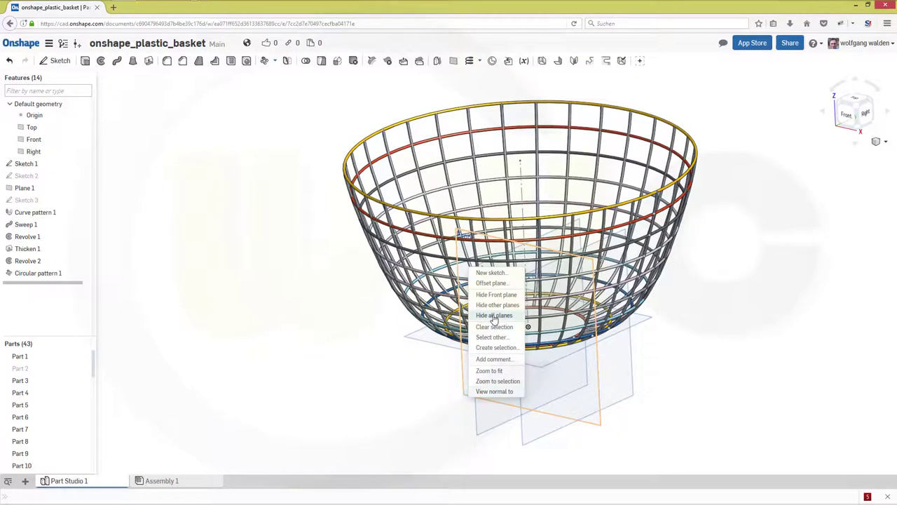
left_click(493, 316)
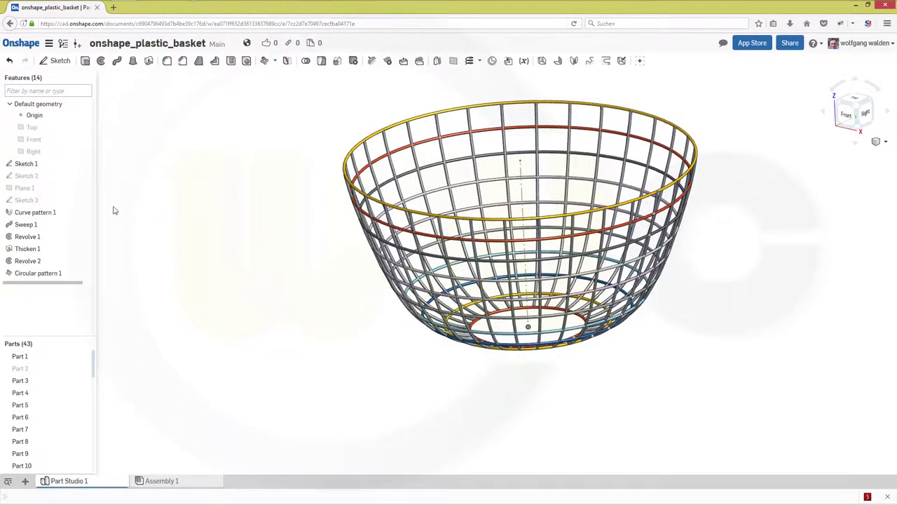
Hide all sketches using Sketch 1's context menu, then turn to a side view.
right_click(36, 164)
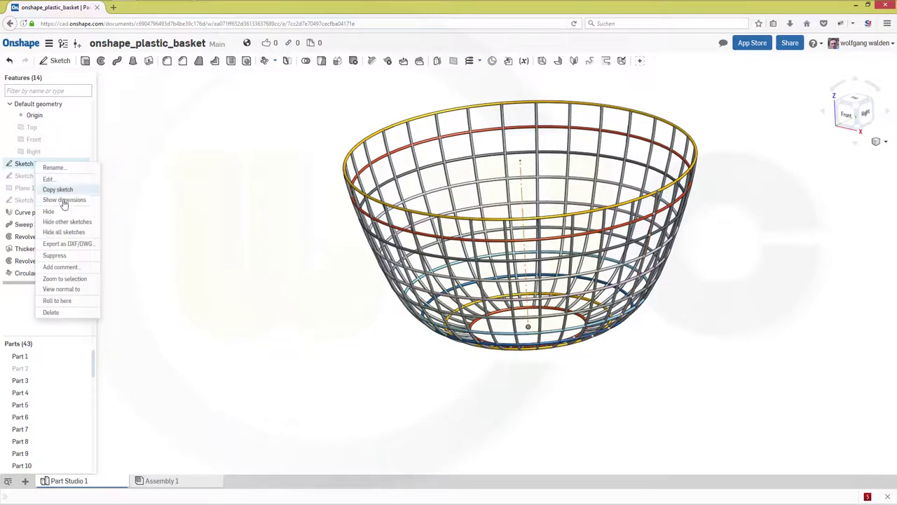
left_click(63, 232)
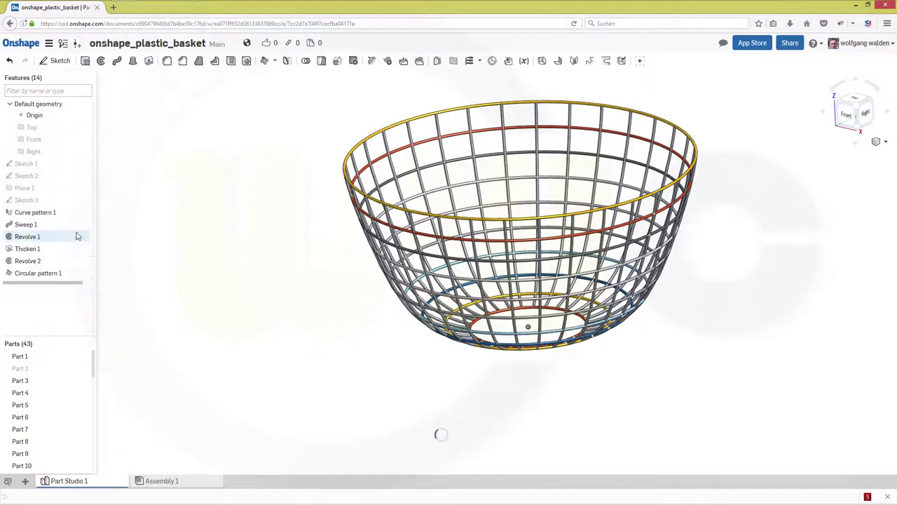
key("Left")
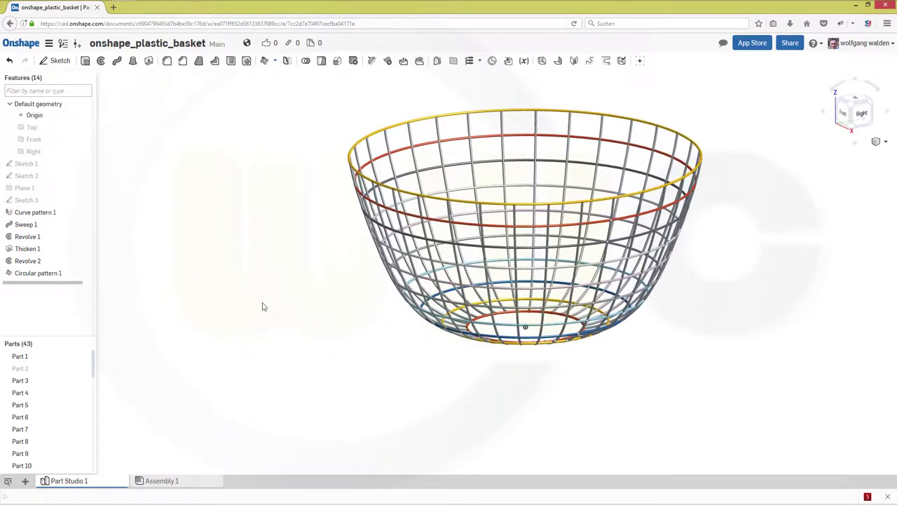
key("Up")
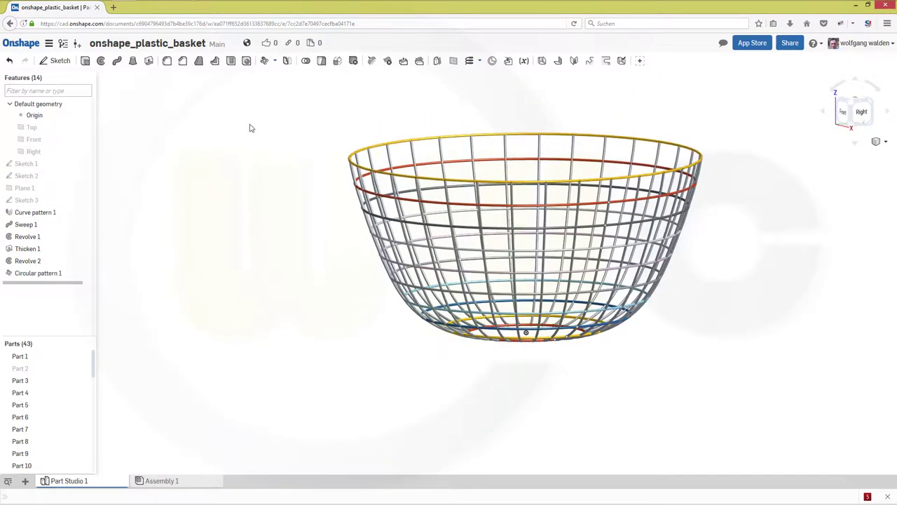
Union the bottom ring and all box-selected rods and rings into one part as Boolean 1.
left_click(306, 62)
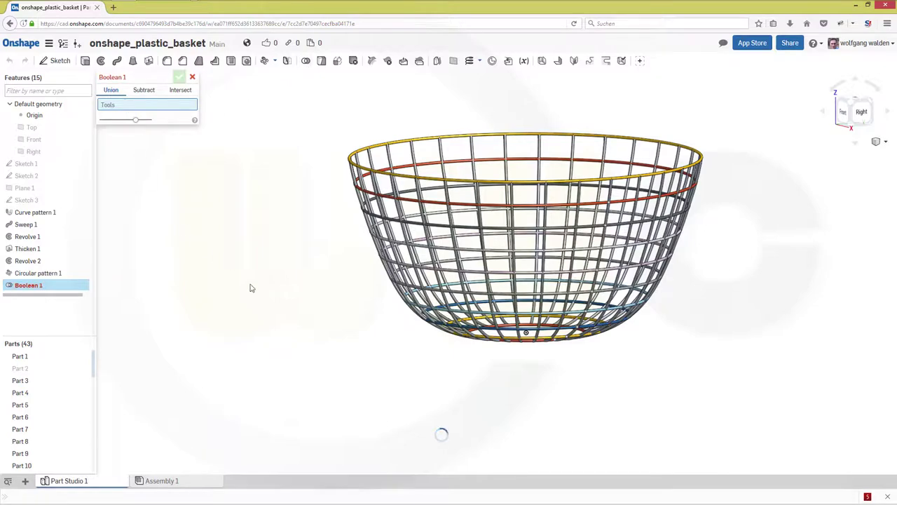
right_click_drag(530, 418, 551, 385)
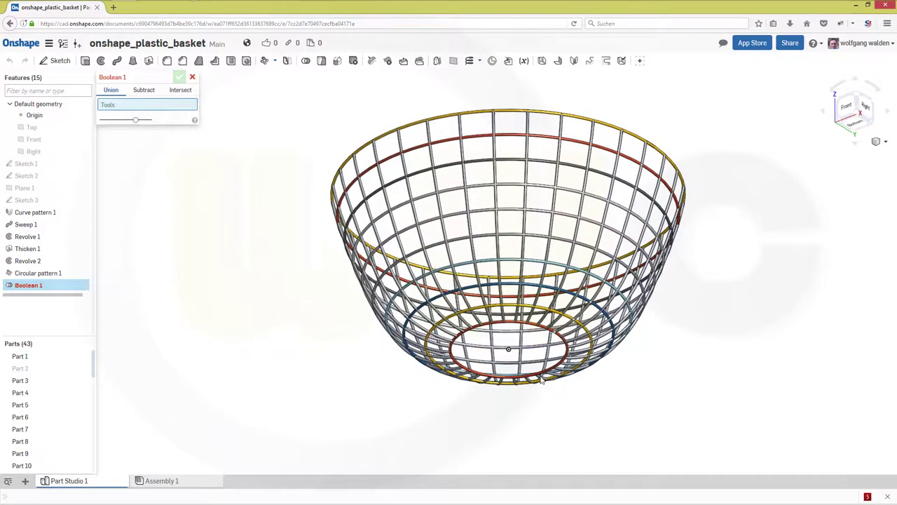
left_click(534, 329)
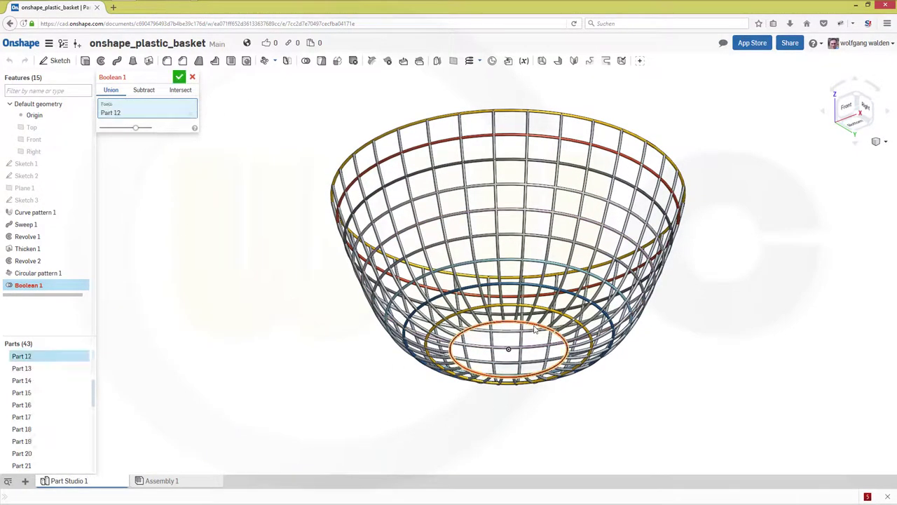
right_click_drag(537, 351, 676, 434)
left_click_drag(763, 460, 255, 132)
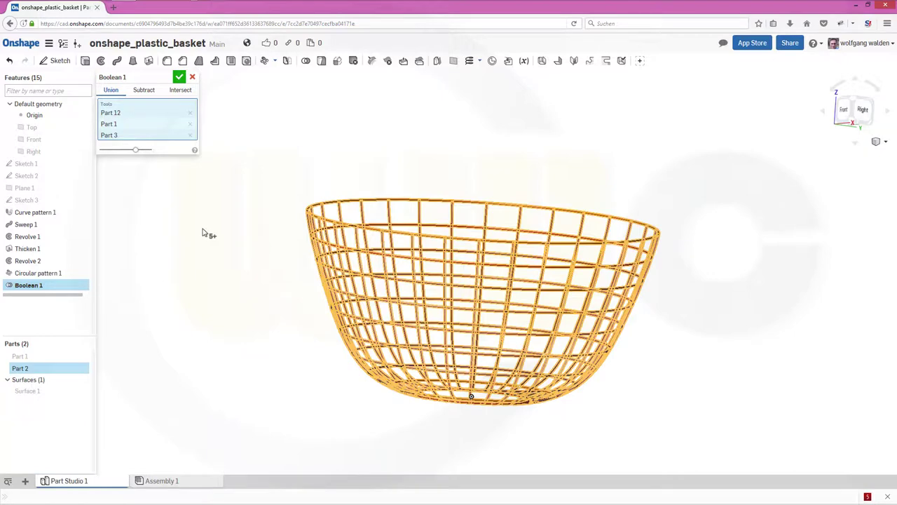
left_click(180, 77)
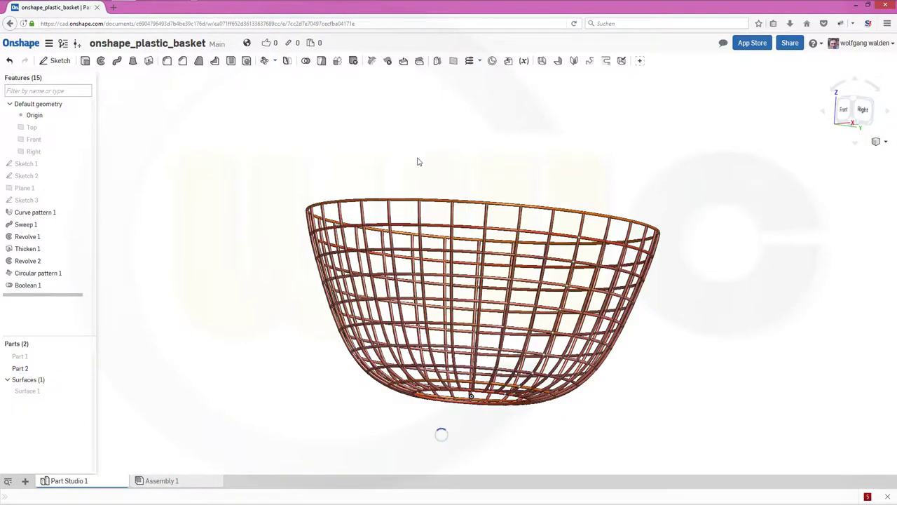
right_click_drag(418, 164, 432, 202)
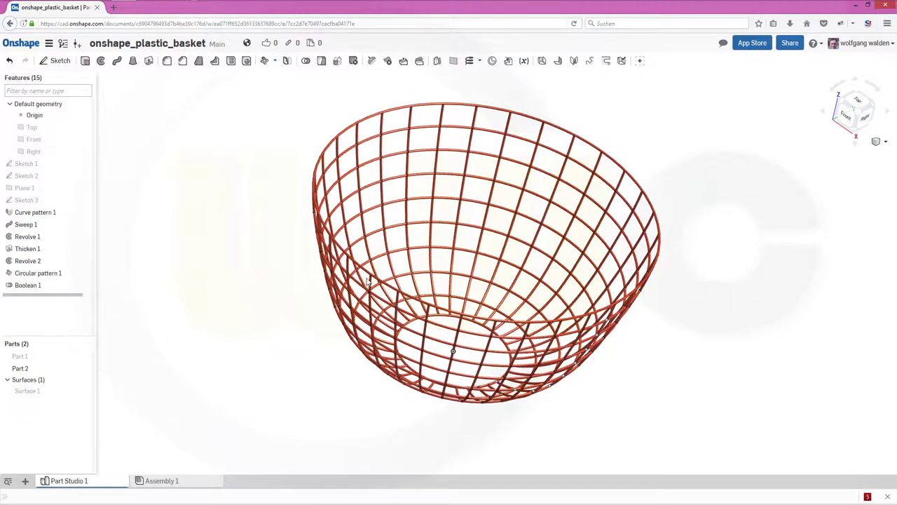
Show Part 1 again and intersect Part 1 with Part 2 in Boolean 2.
left_click(84, 356)
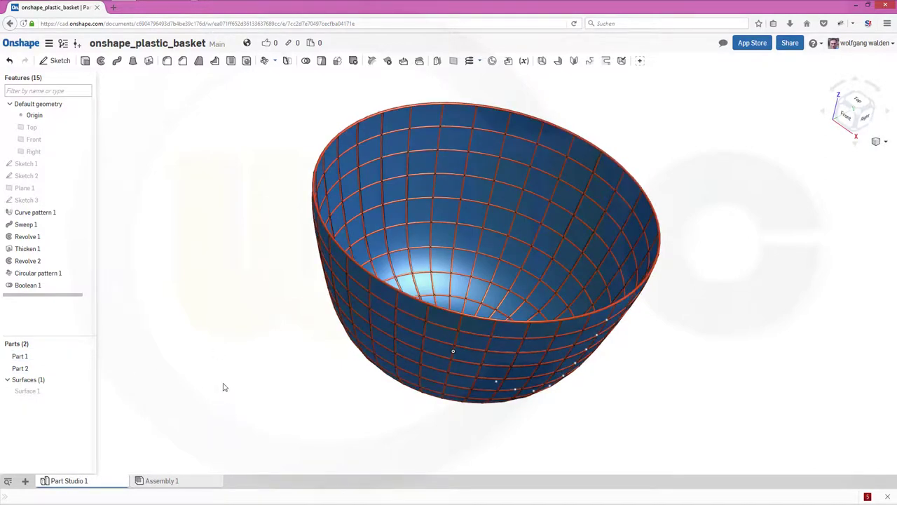
left_click(306, 62)
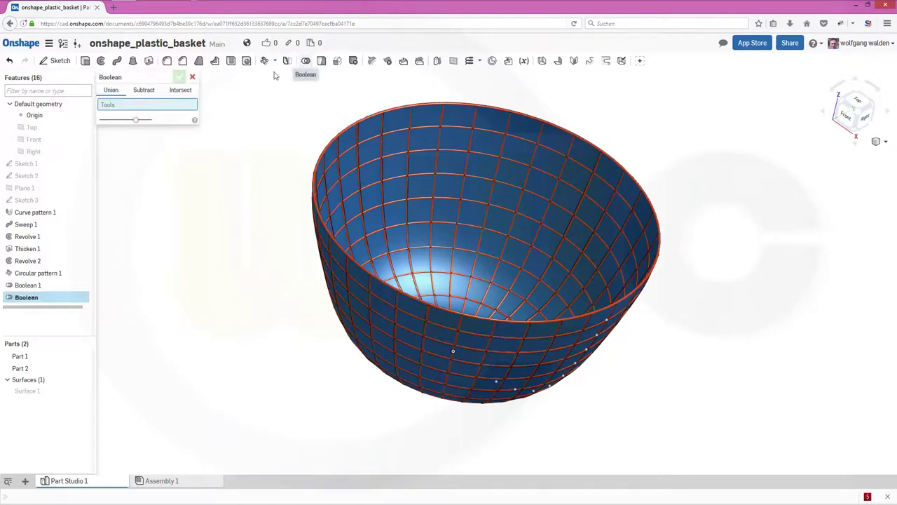
left_click(180, 94)
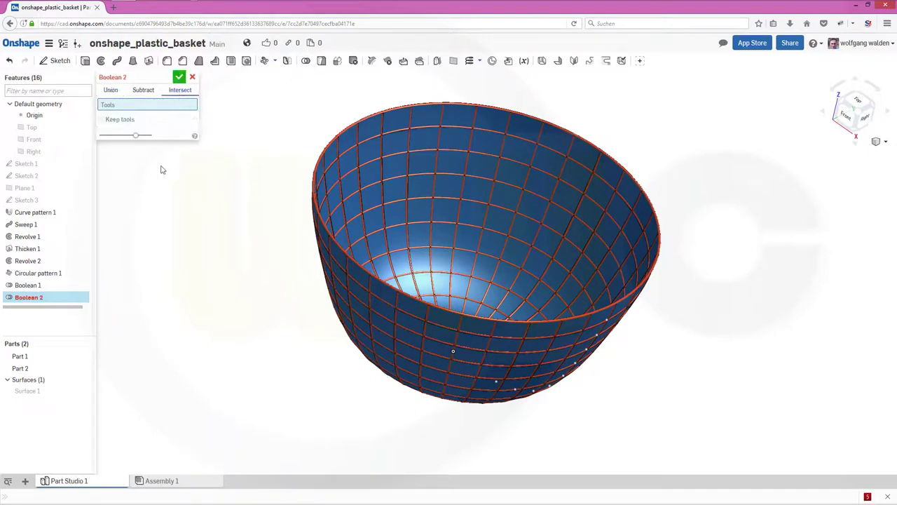
left_click(361, 292)
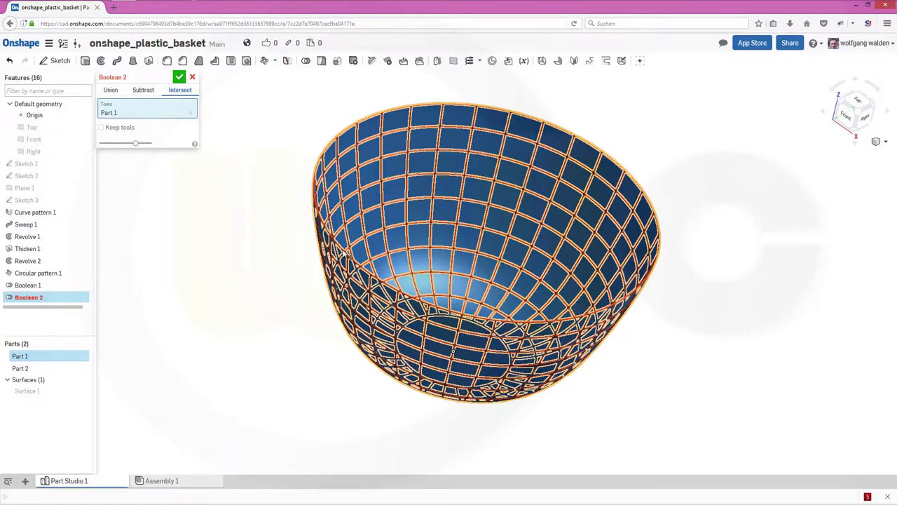
left_click(453, 352)
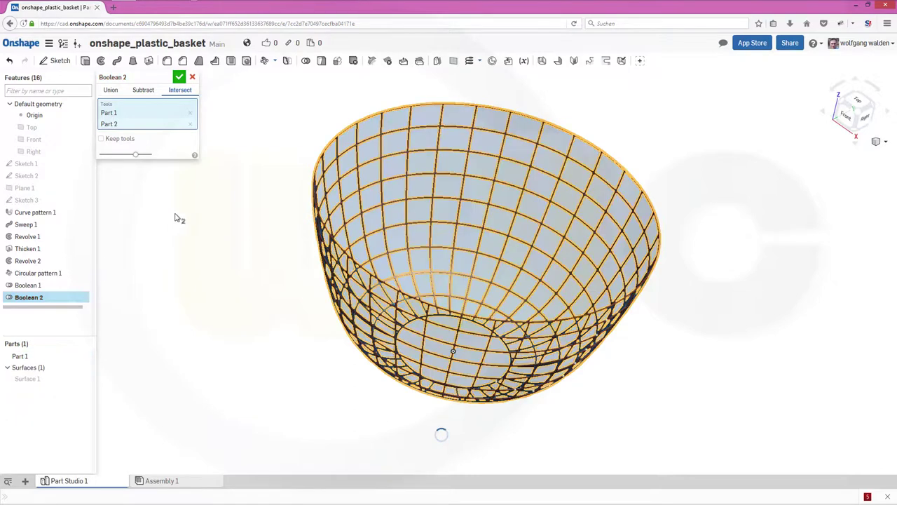
mouse_move(280, 185)
right_mouse_down()
mouse_move(292, 159)
mouse_move(273, 187)
right_mouse_up()
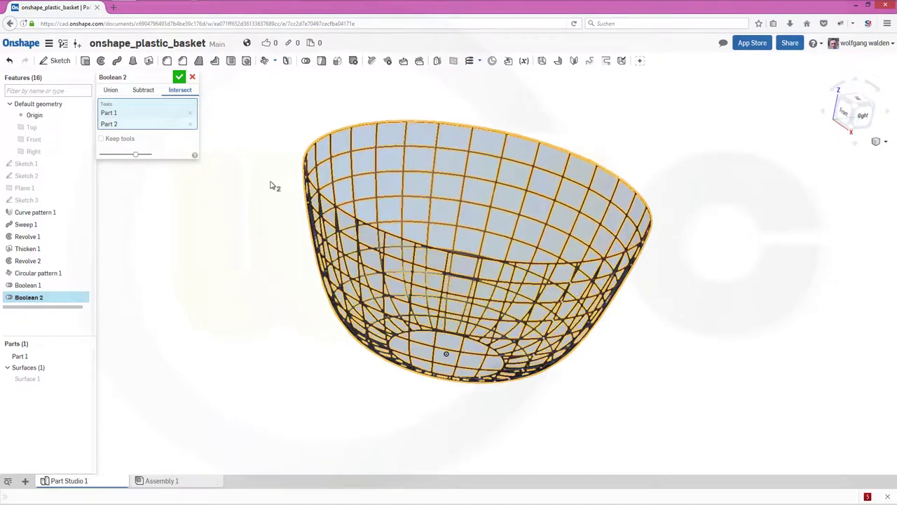
left_click(180, 77)
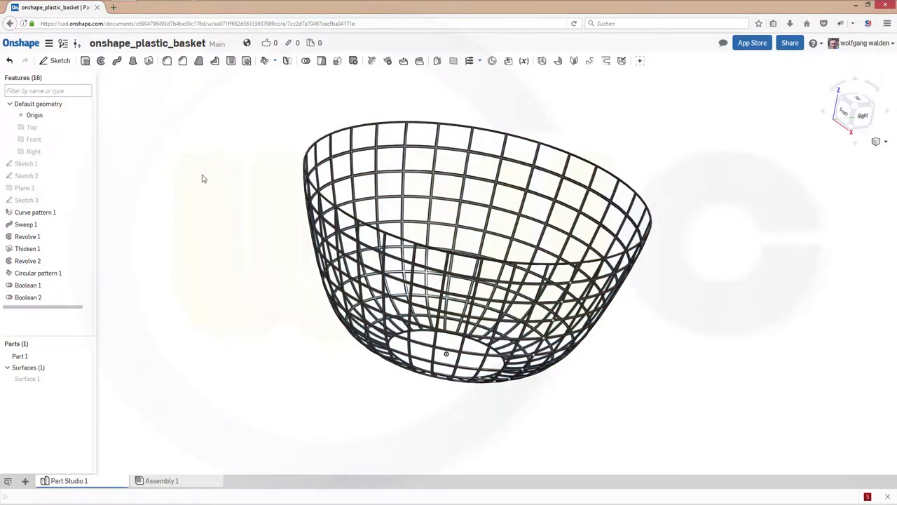
right_click_drag(465, 217, 433, 307)
scroll(442, 250, "up", 2)
scroll(439, 252, "down", 4)
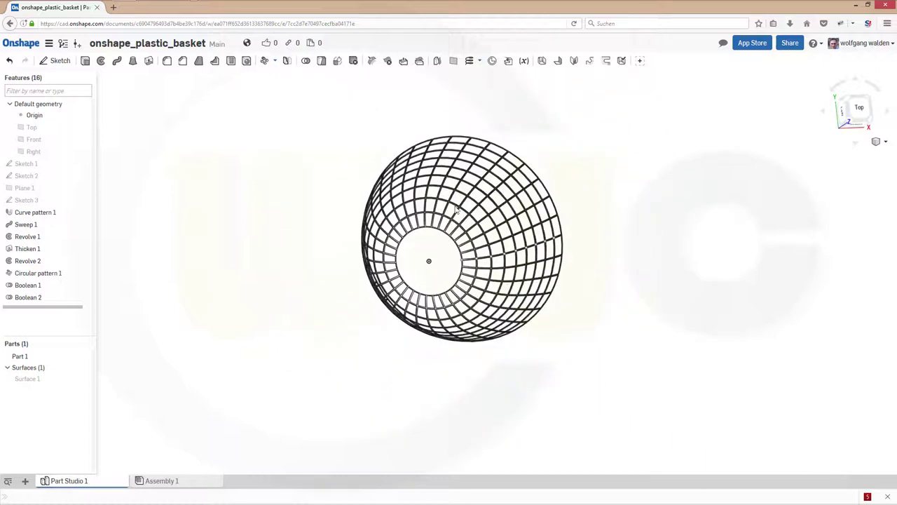
scroll(469, 112, "up", 3)
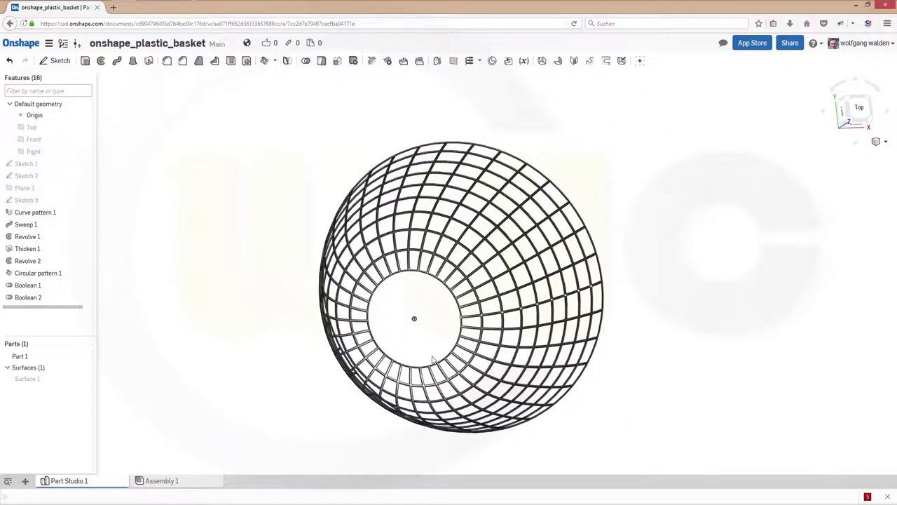